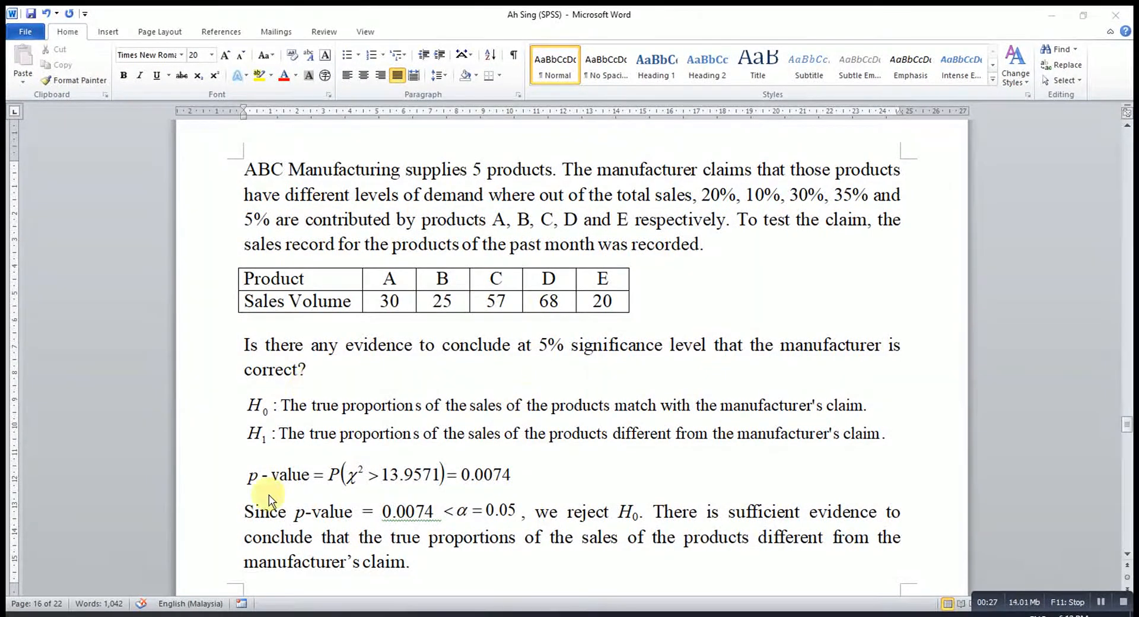
- Switch to the SPSS Statistics Data Editor and place its window just below the product sales table in the Word document
left_click(255, 616)
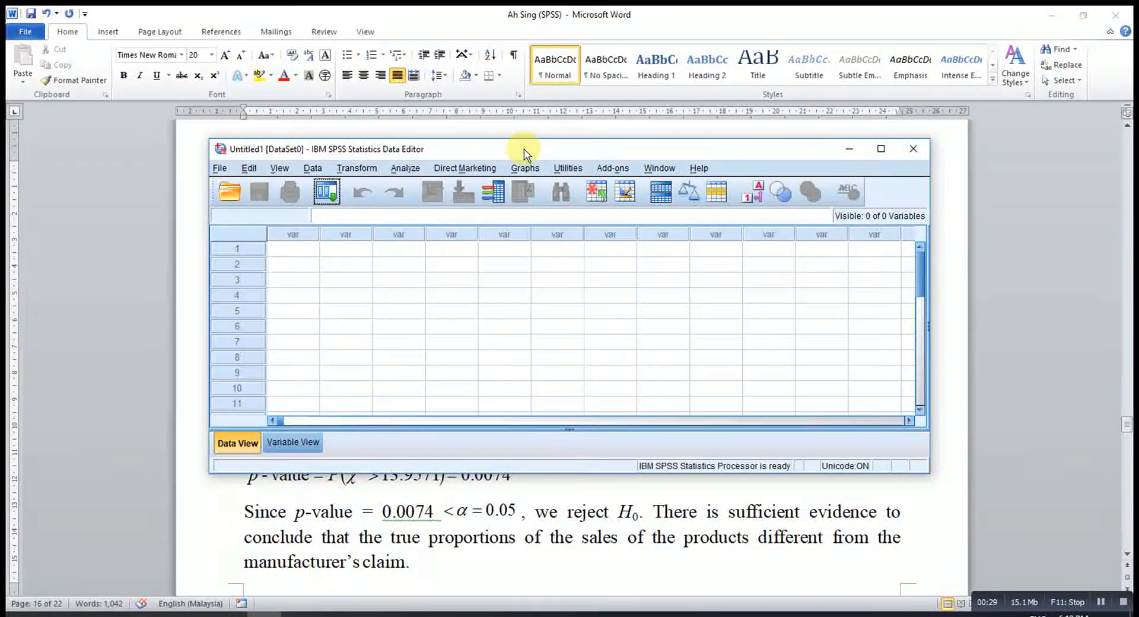
left_click_drag(524, 148, 557, 303)
scroll(556, 286, "down", 1)
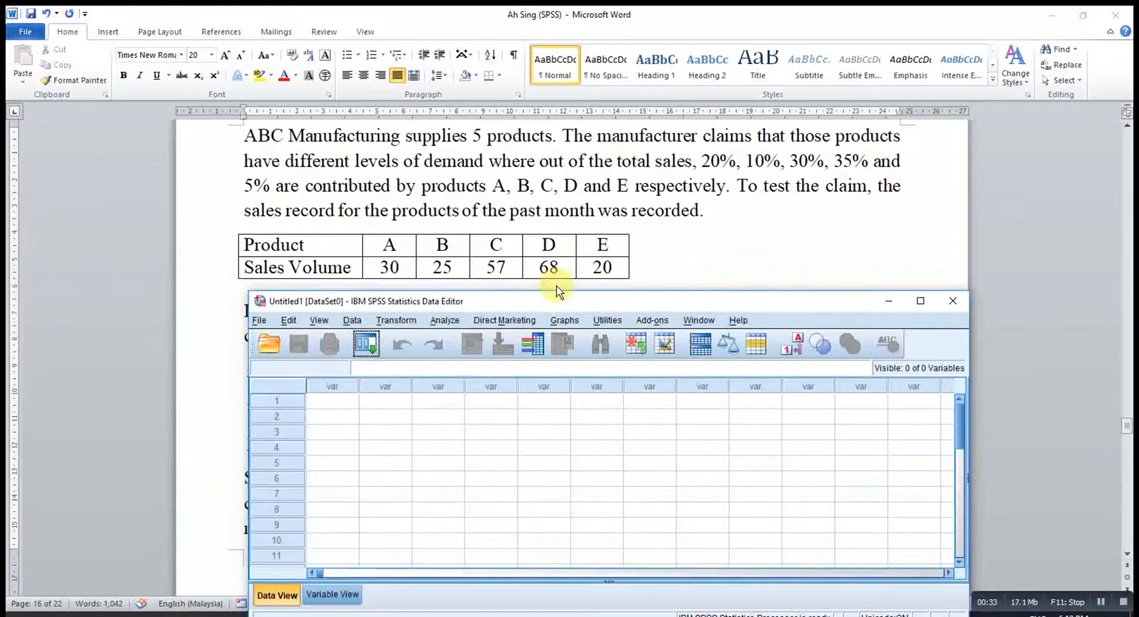
scroll(499, 248, "down", 1)
scroll(462, 243, "up", 1)
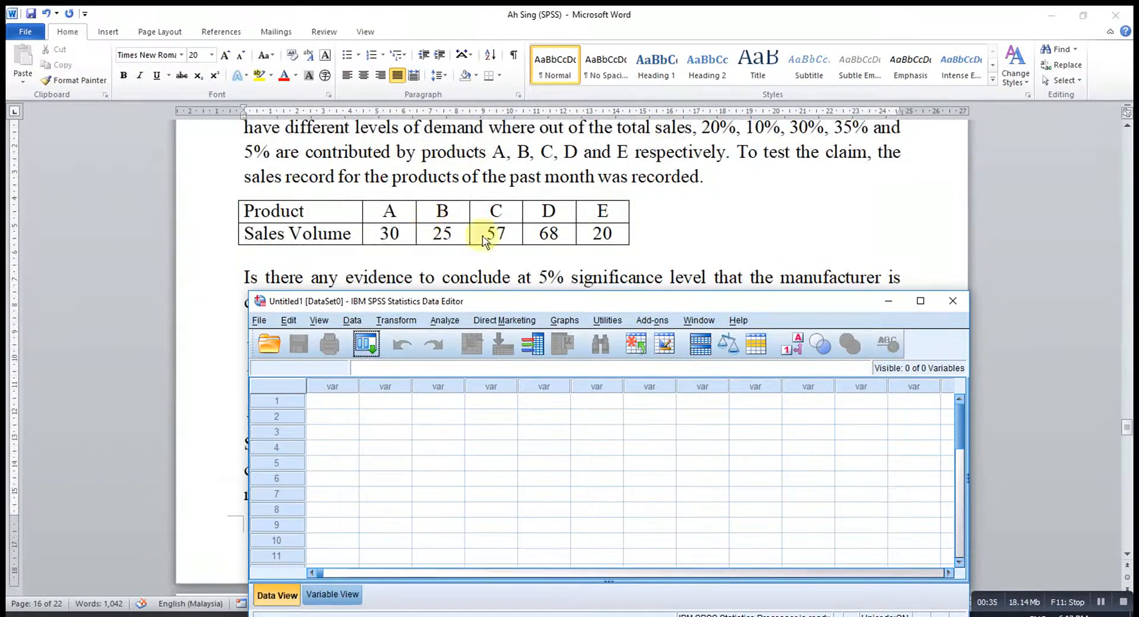
left_click_drag(535, 304, 543, 258)
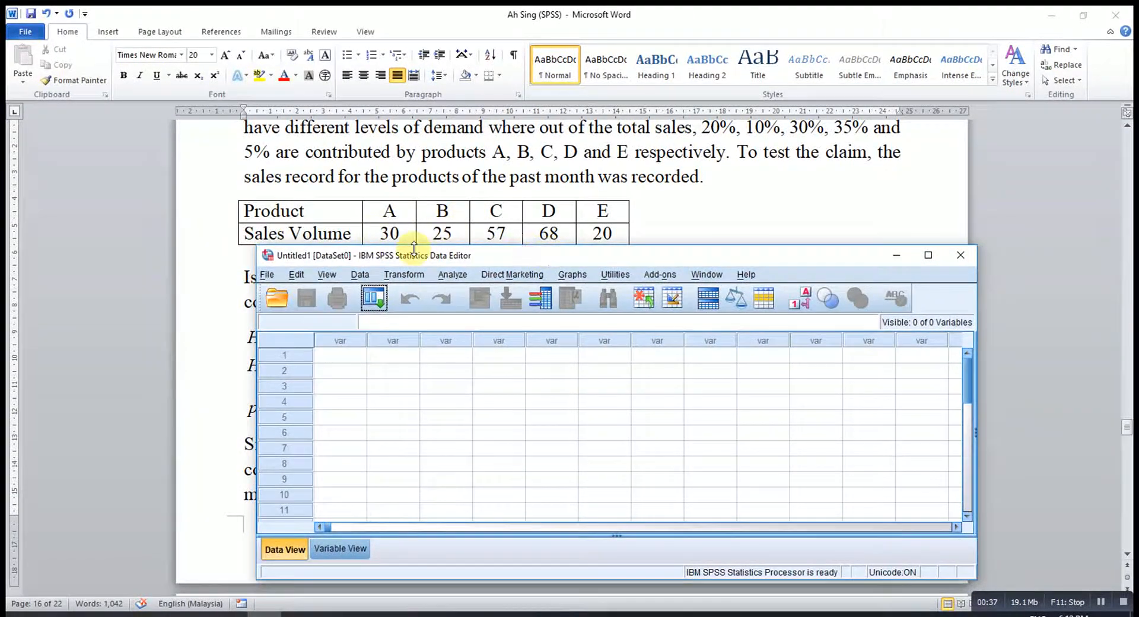
- Define a numeric variable named Product with 0 decimals
left_click(340, 548)
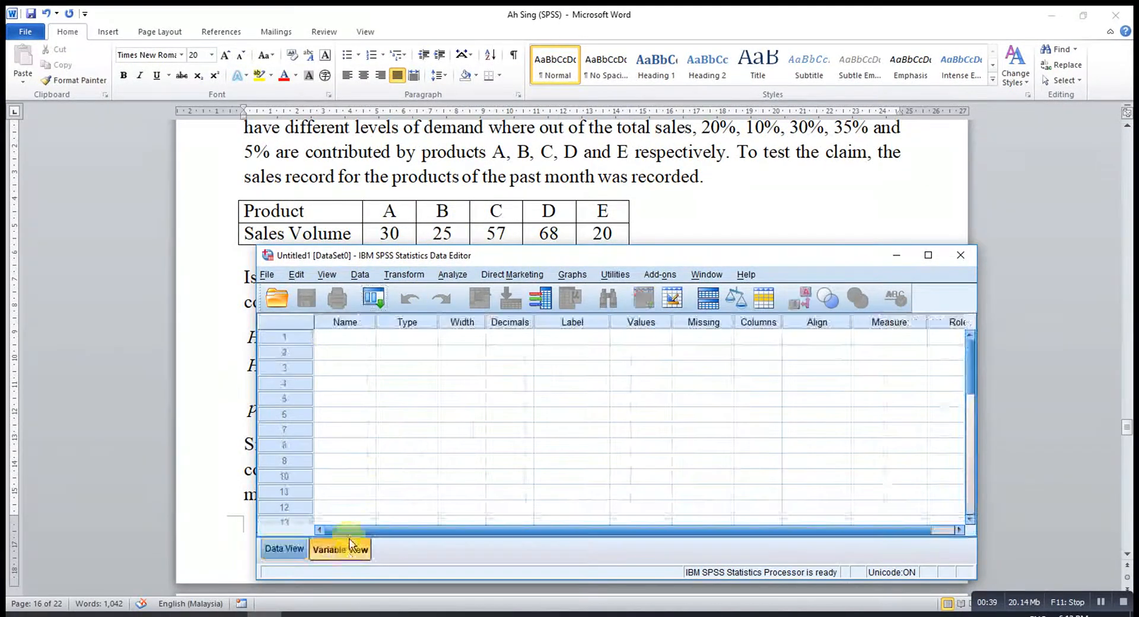
left_click(332, 338)
type("Pro")
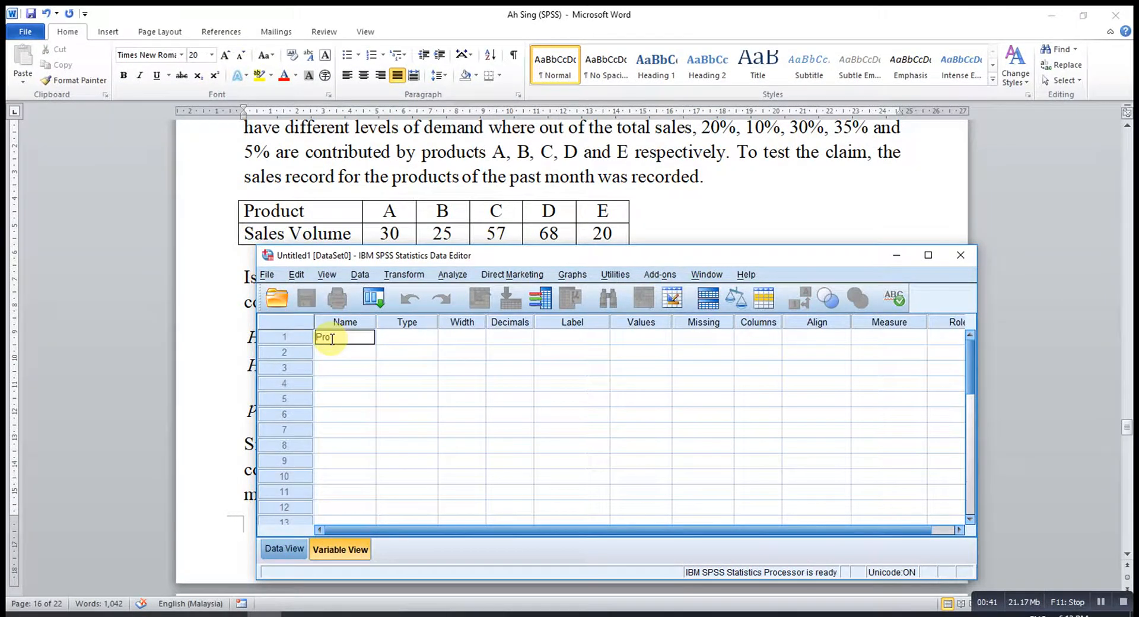
type("duct")
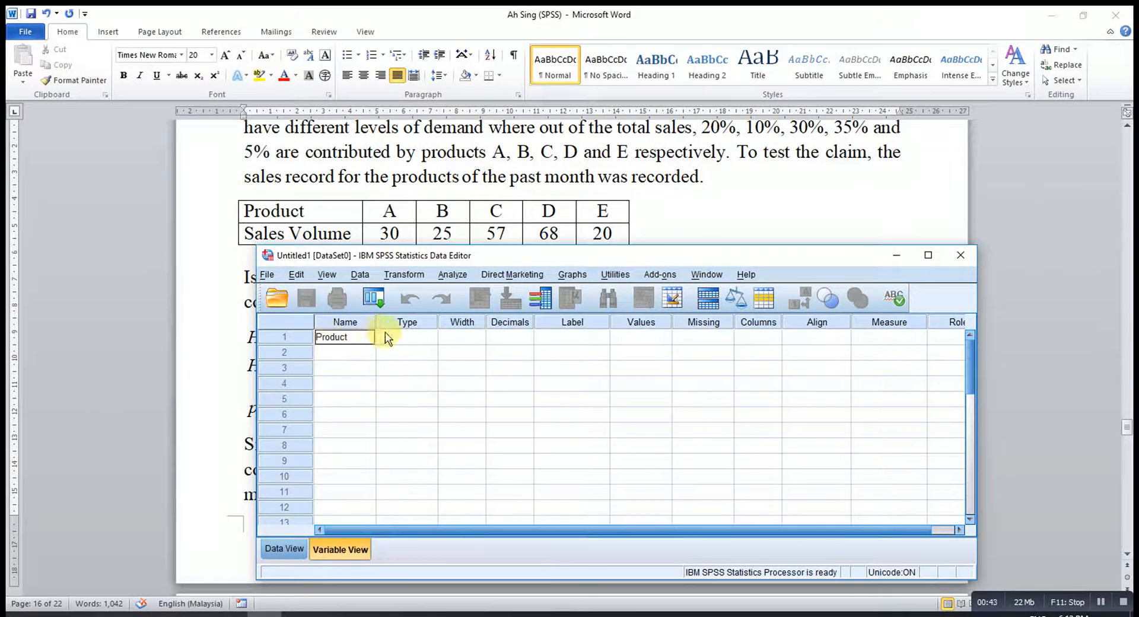
left_click(423, 342)
left_click(525, 338)
left_click(526, 341)
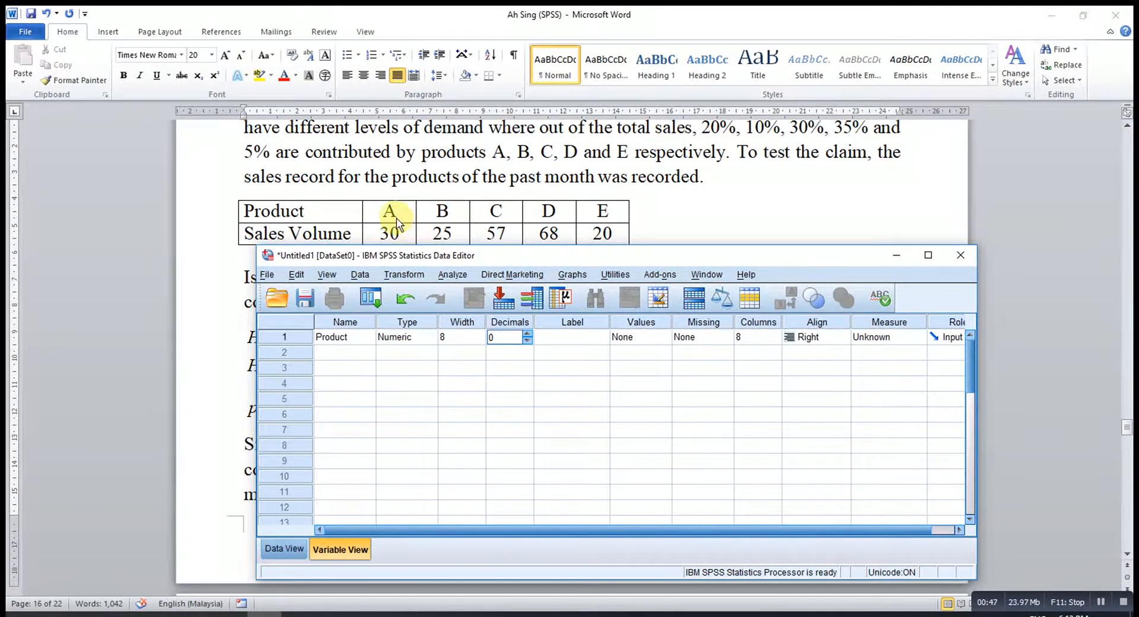
left_click(665, 323)
left_click(664, 337)
left_click(665, 337)
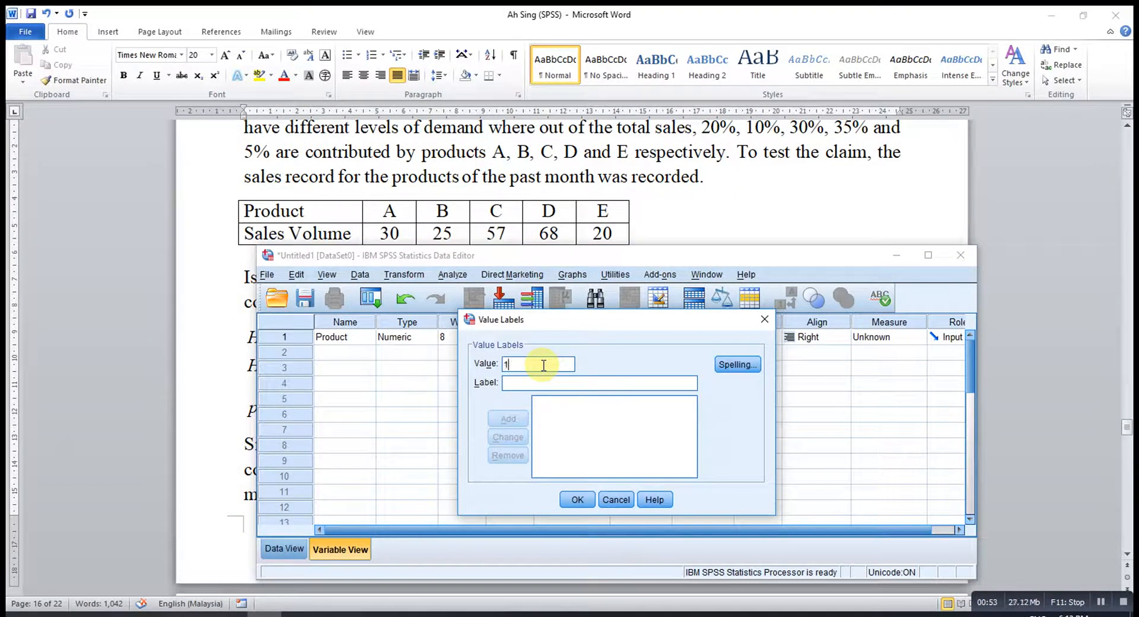
type("A")
left_click(508, 418)
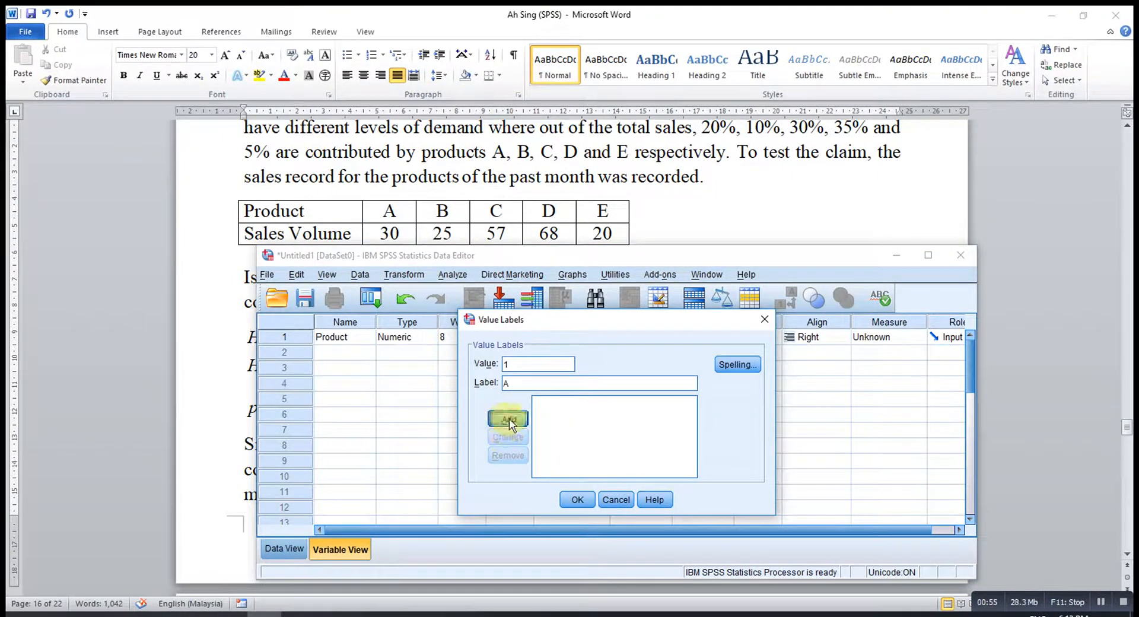
left_click(615, 499)
left_click(288, 549)
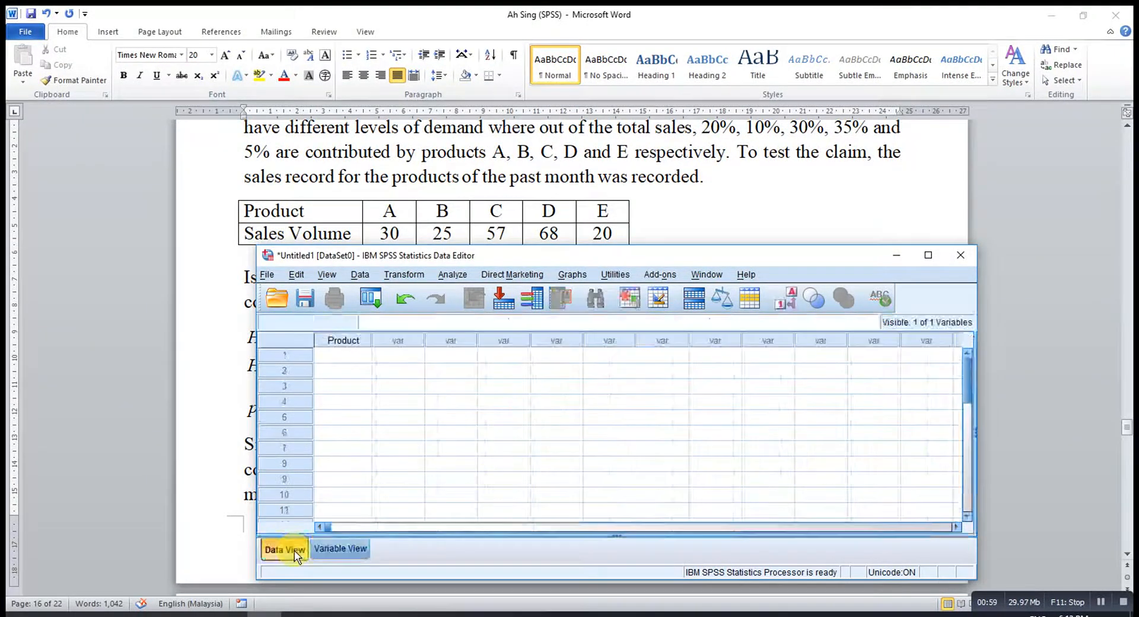
left_click(365, 356)
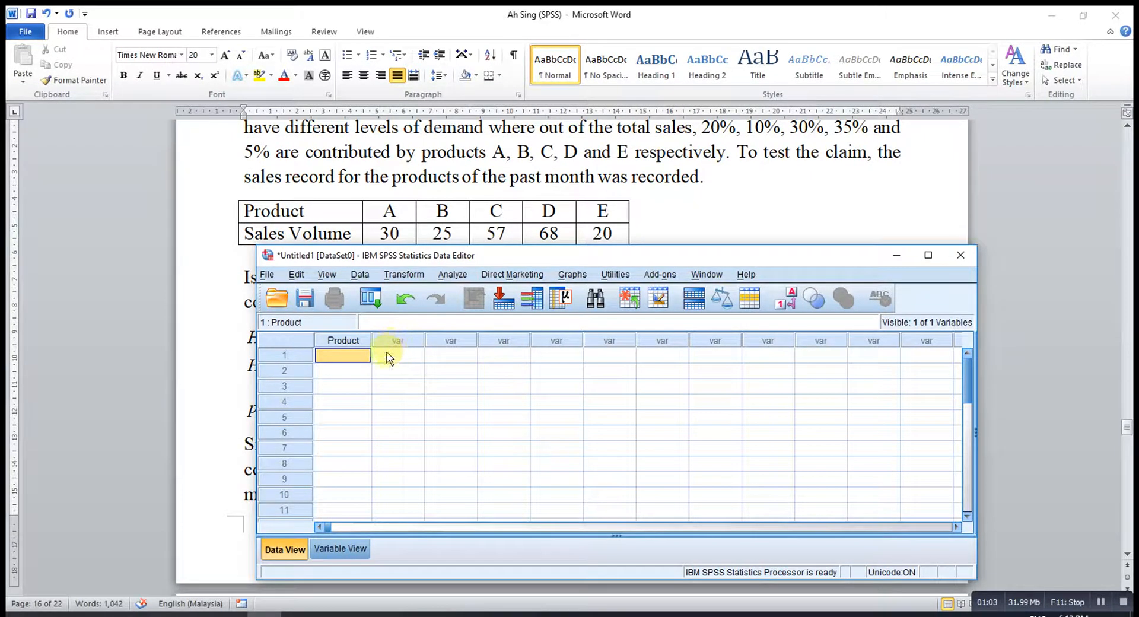
- Define a second numeric variable named Sales with 0 decimals
left_click(316, 546)
left_click(347, 354)
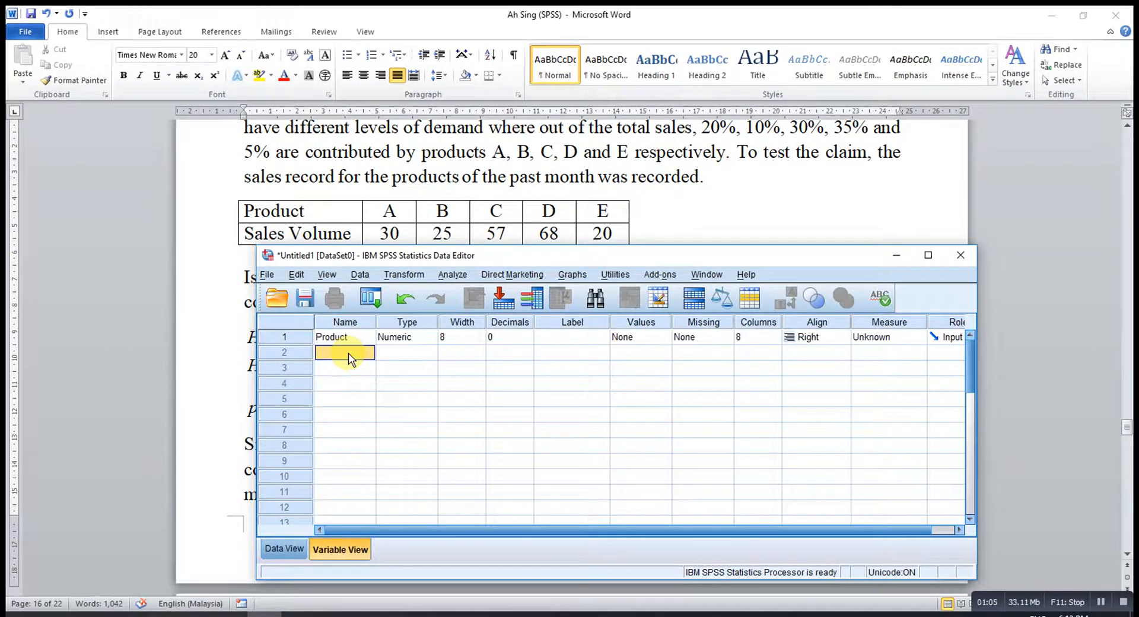
type("Sales")
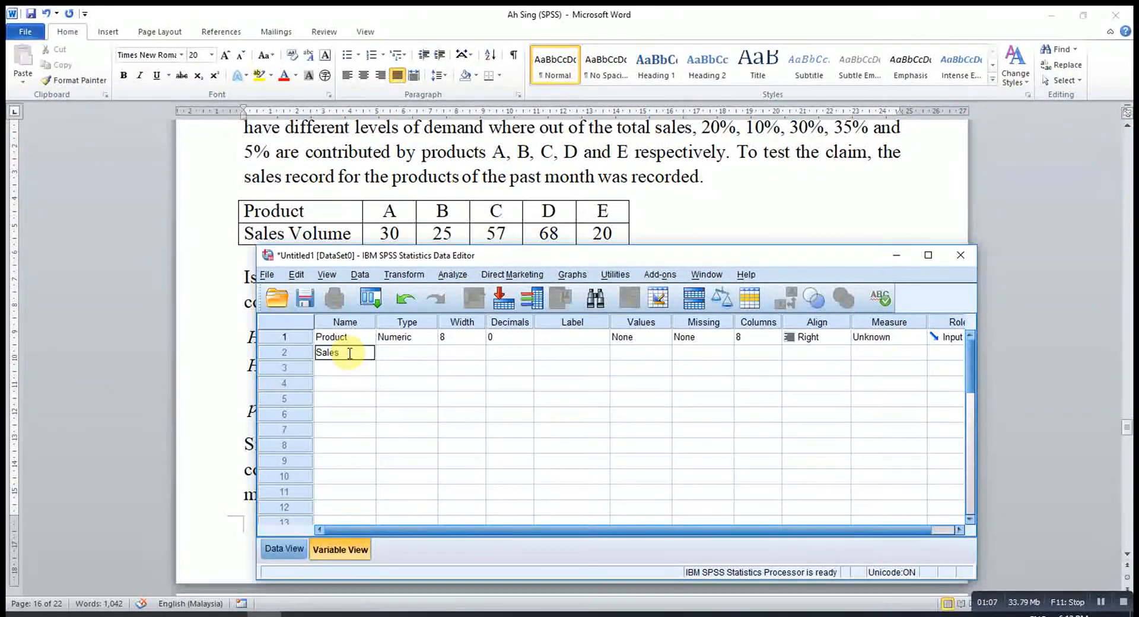
left_click(469, 352)
left_click(514, 354)
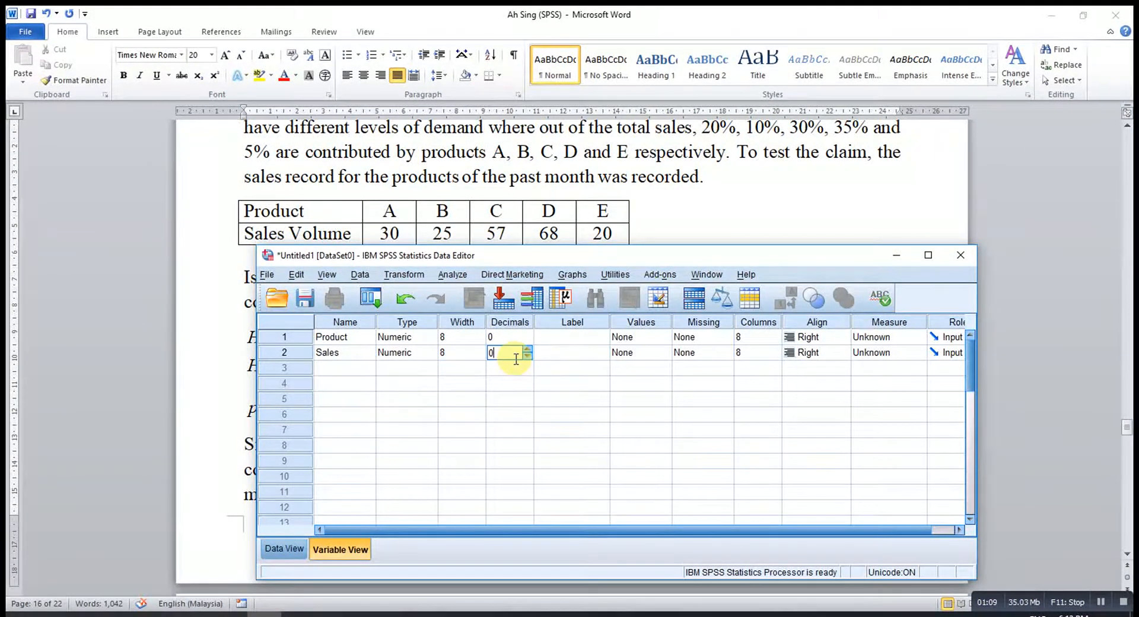
key("Tab")
- Enter the product codes 1, 2, 3, 4 and 5 in the first five rows of the Product variable
left_click(278, 549)
left_click(350, 357)
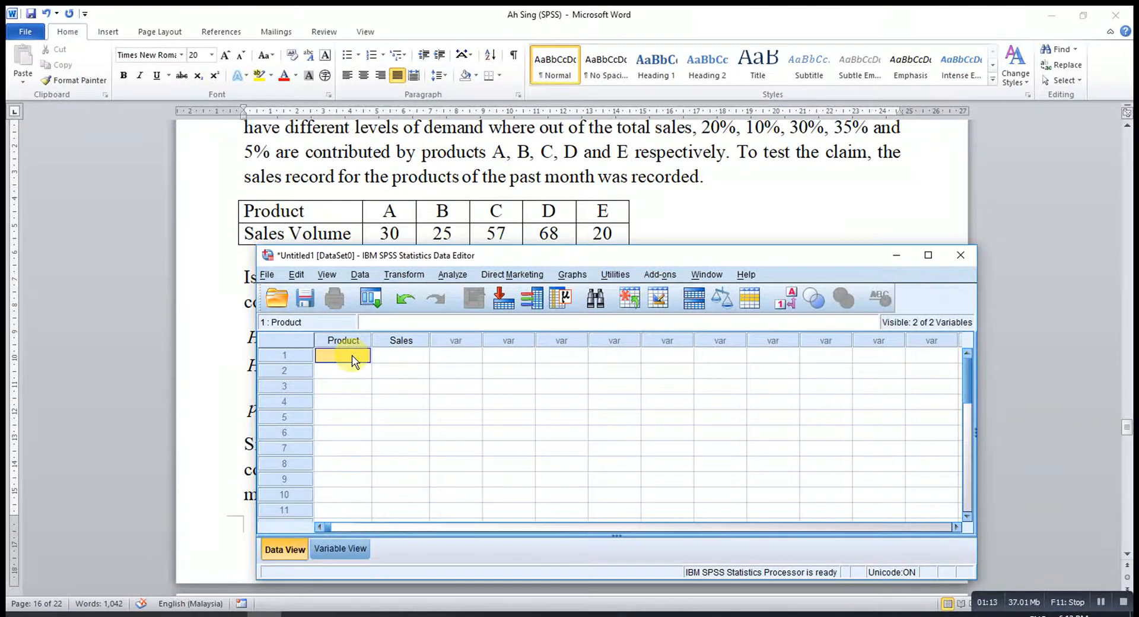
type("1")
key("Return")
type("2")
key("Return")
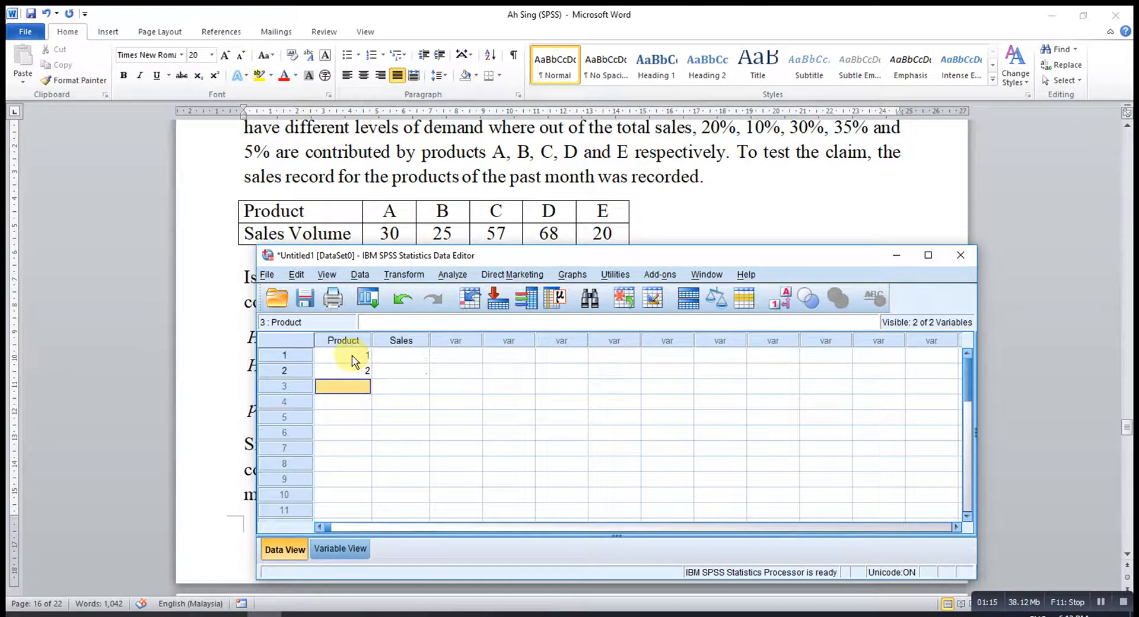
type("3")
key("Return")
type("4")
key("Return")
type("5")
key("Return")
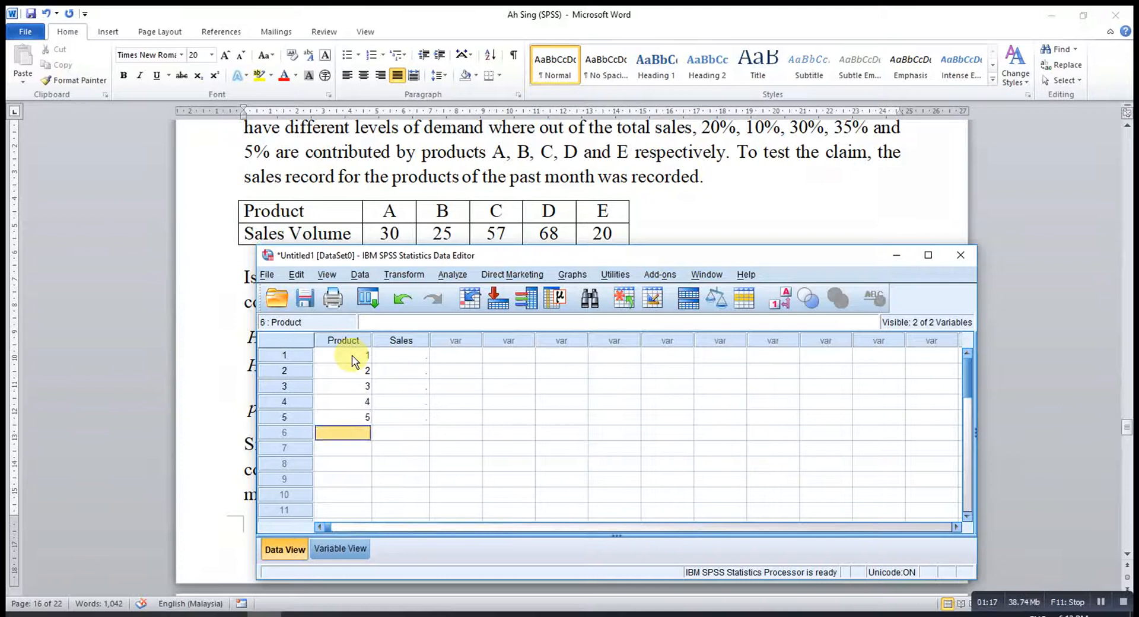
- Enter the sales volumes 30, 25, 57, 68 and 20 in the first five rows of the Sales variable
left_click(392, 352)
type("30")
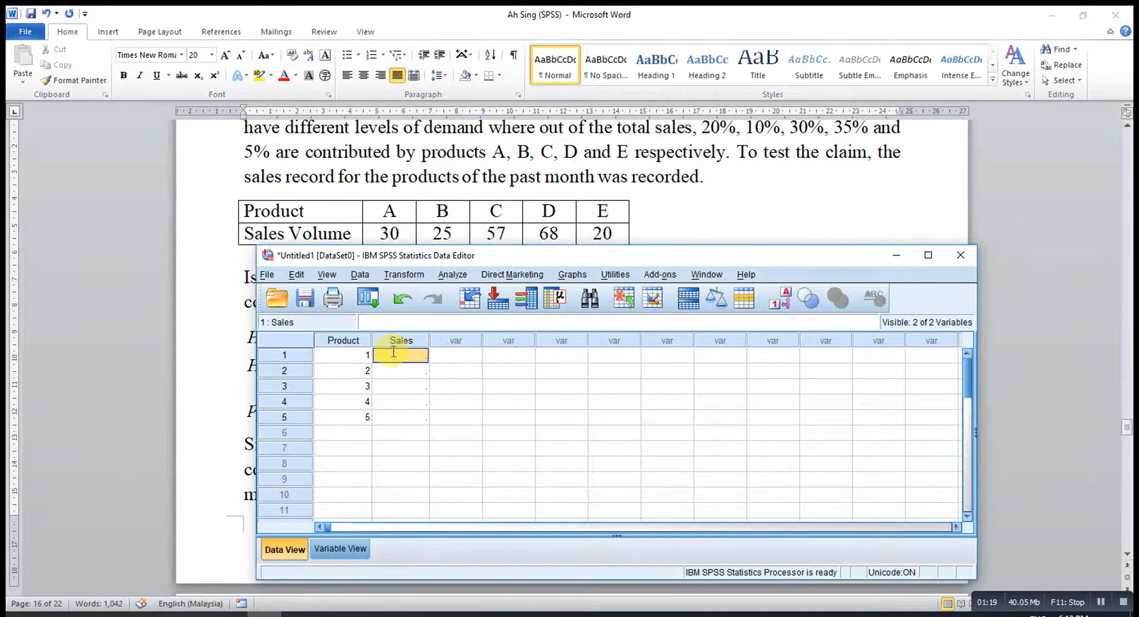
key("Return")
type("25")
key("Return")
type("57")
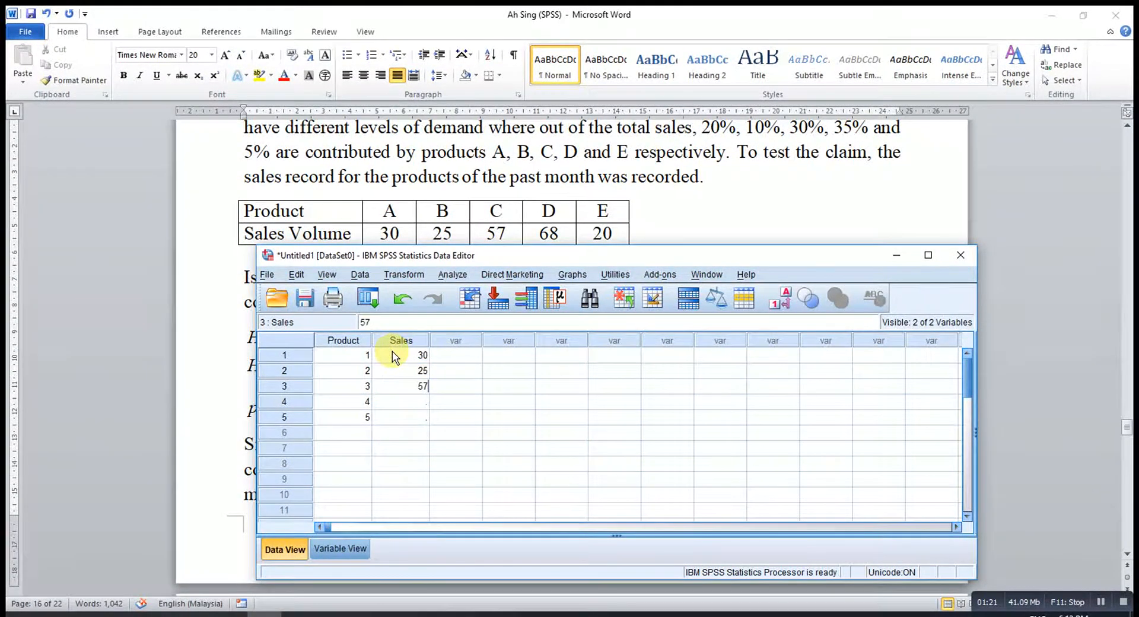
key("Return")
type("68")
key("Return")
type("20")
key("Return")
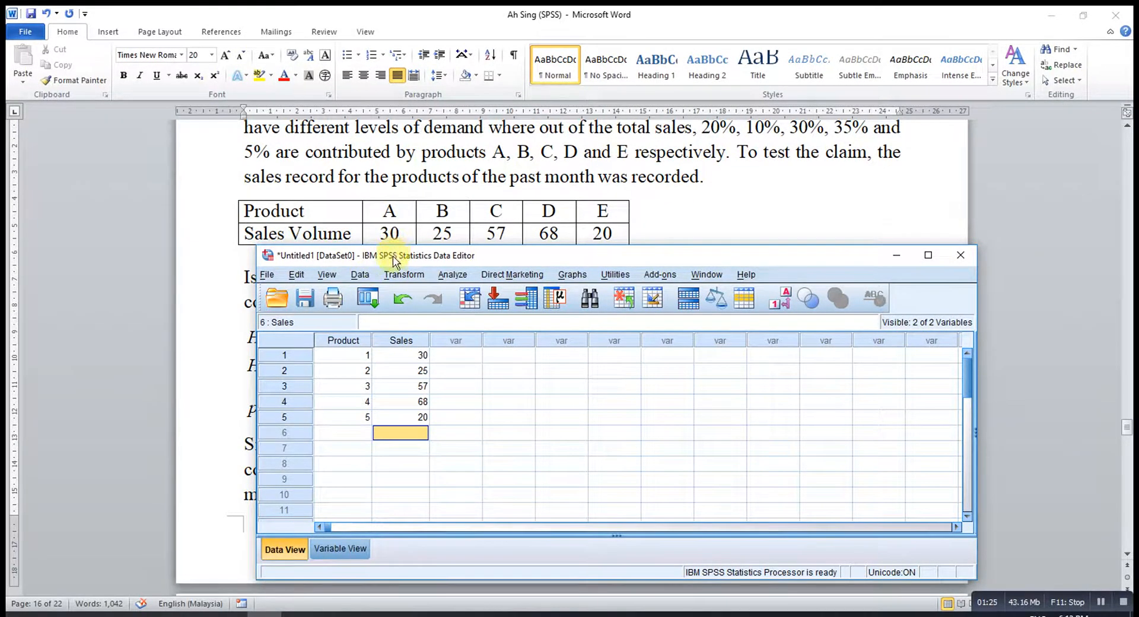
- Weight the cases by Sales as the frequency variable, and close the resulting output window
left_click_drag(393, 261, 401, 117)
left_click(368, 130)
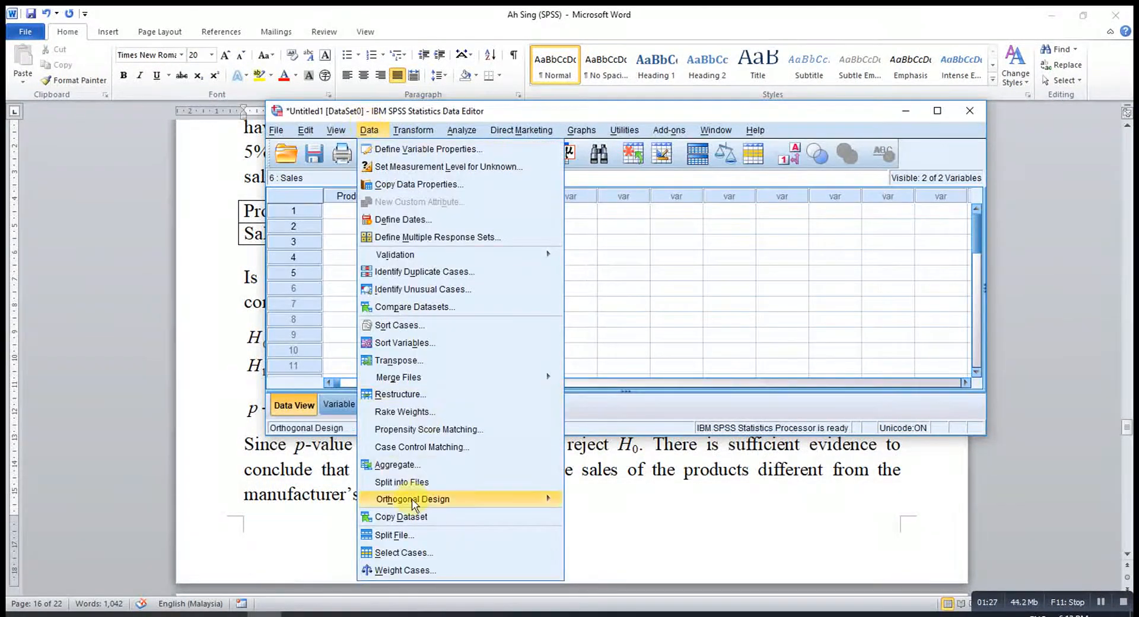
left_click(396, 570)
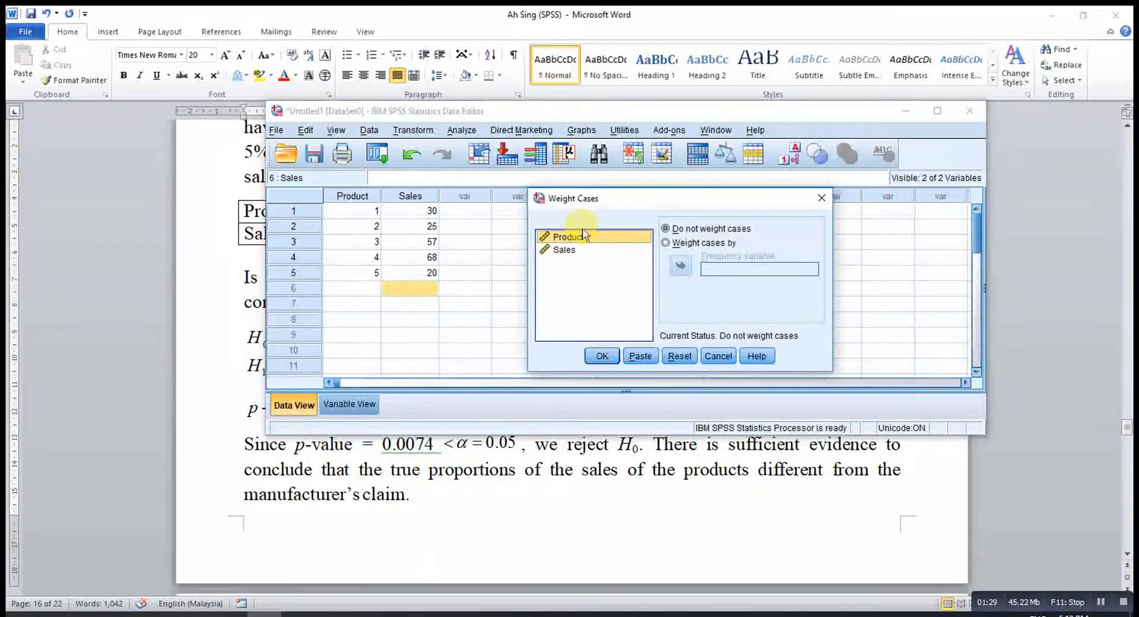
left_click(568, 249)
left_click(665, 243)
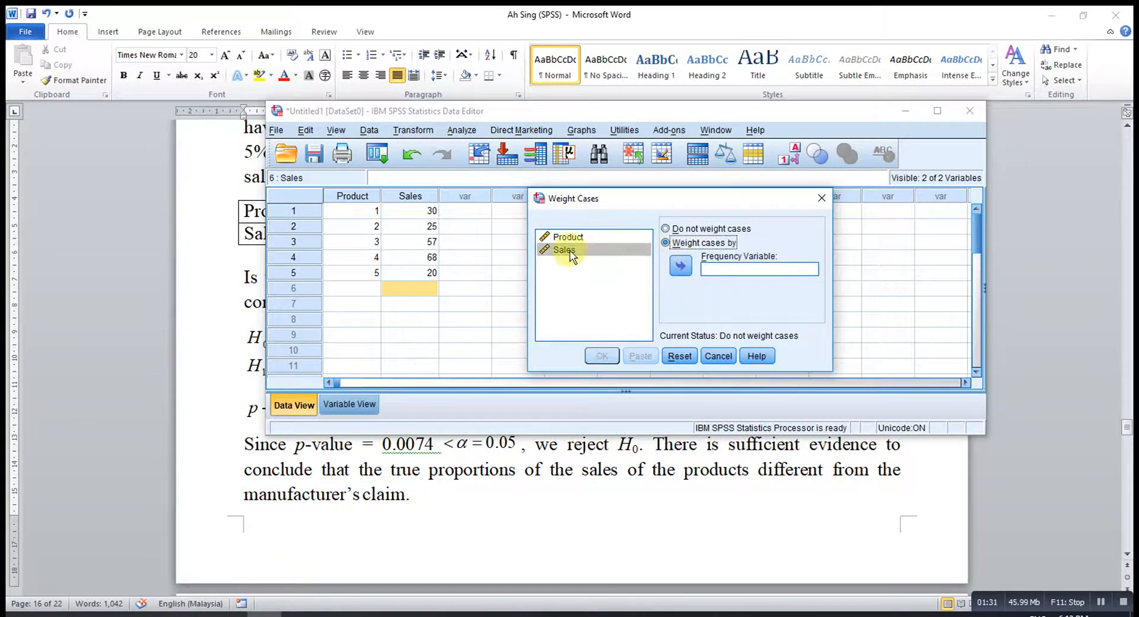
left_click(680, 267)
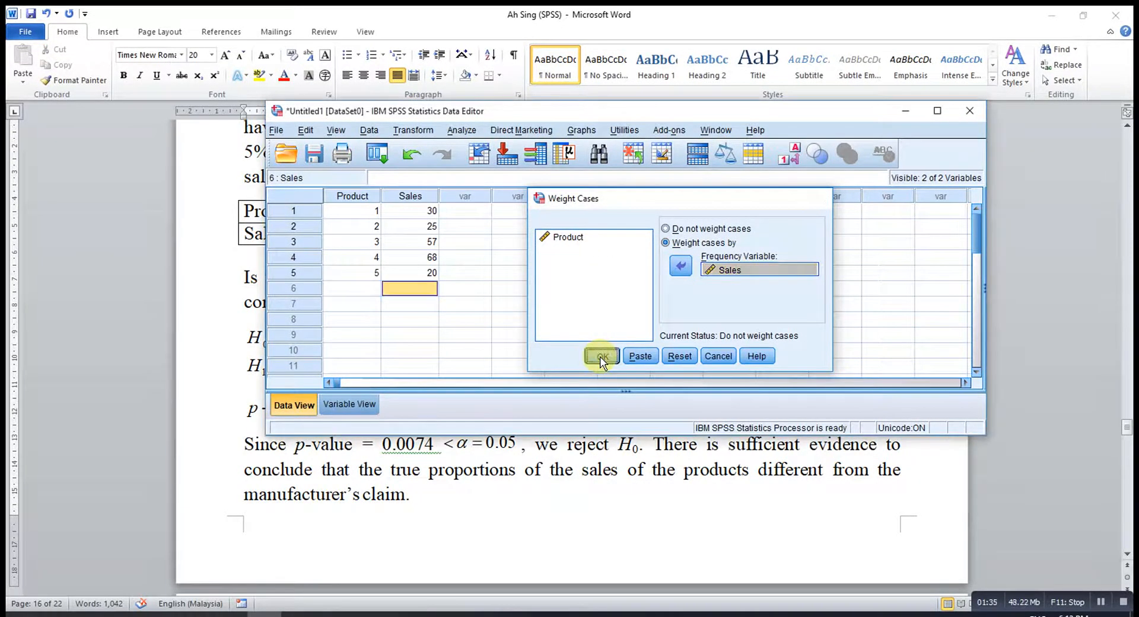
left_click(601, 357)
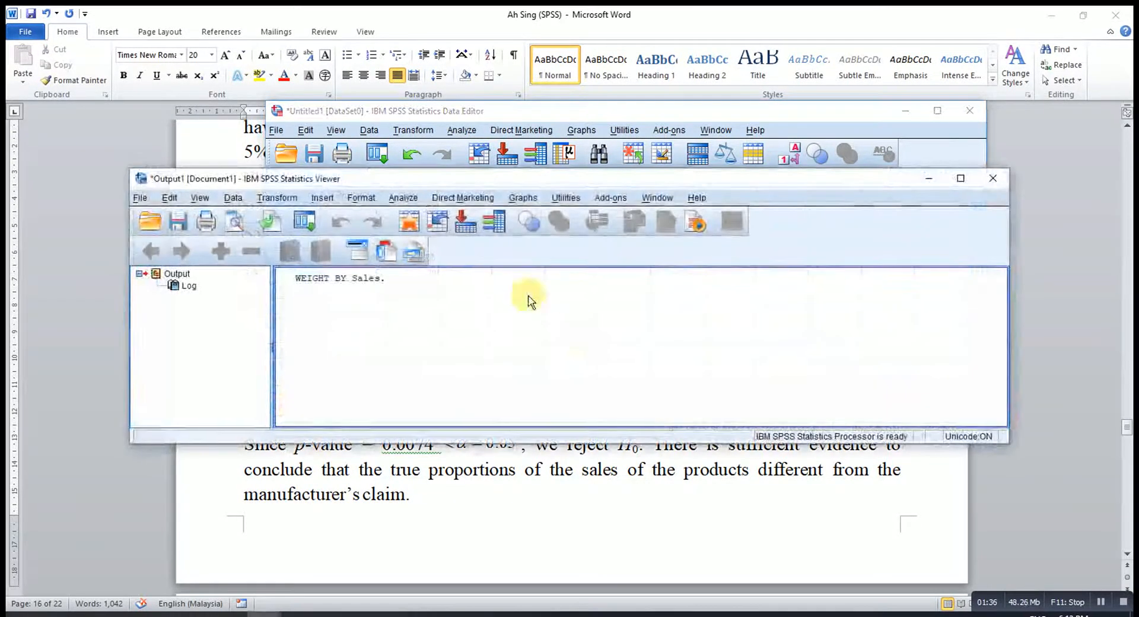
left_click(993, 176)
left_click(571, 334)
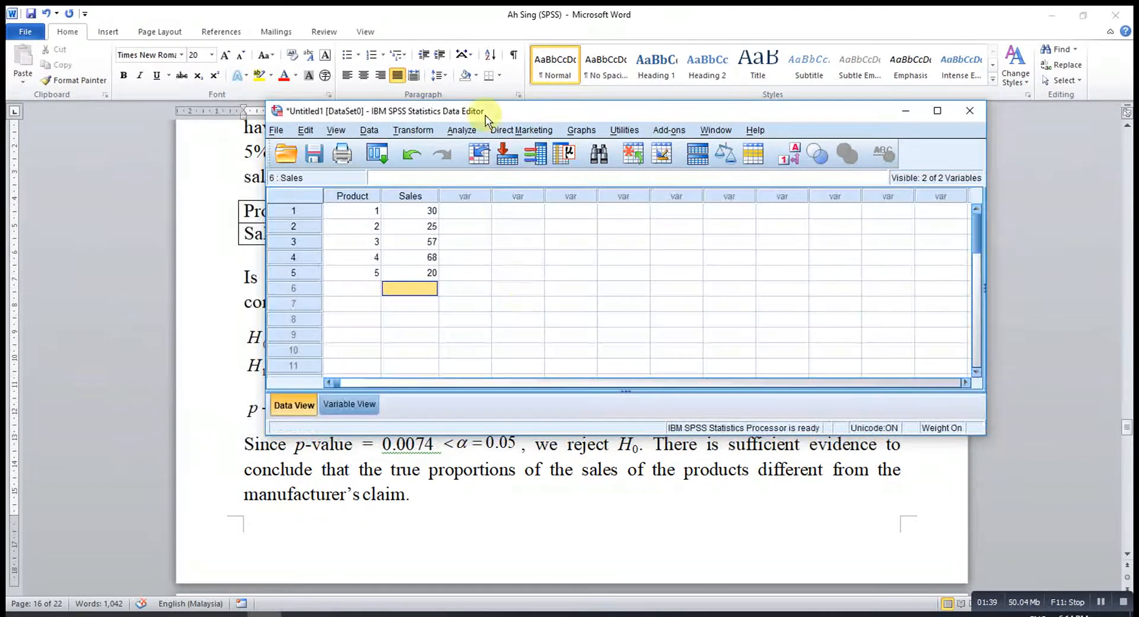
- Start a legacy nonparametric Chi-square test with Product as the test variable
left_click(460, 130)
left_click(643, 309)
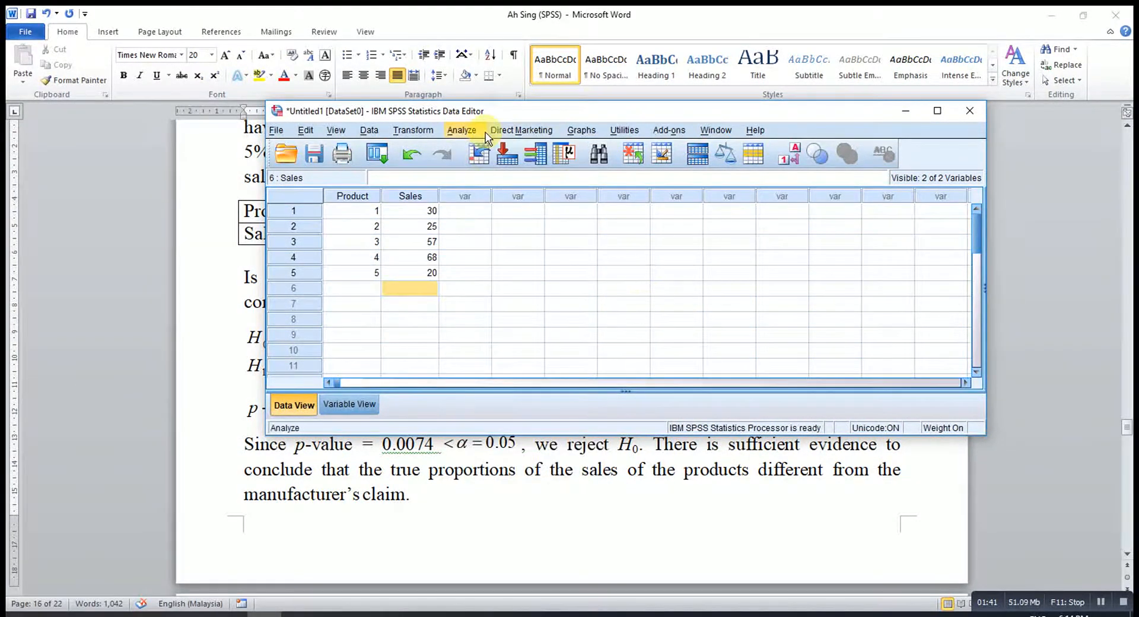
left_click(485, 134)
mouse_move(504, 375)
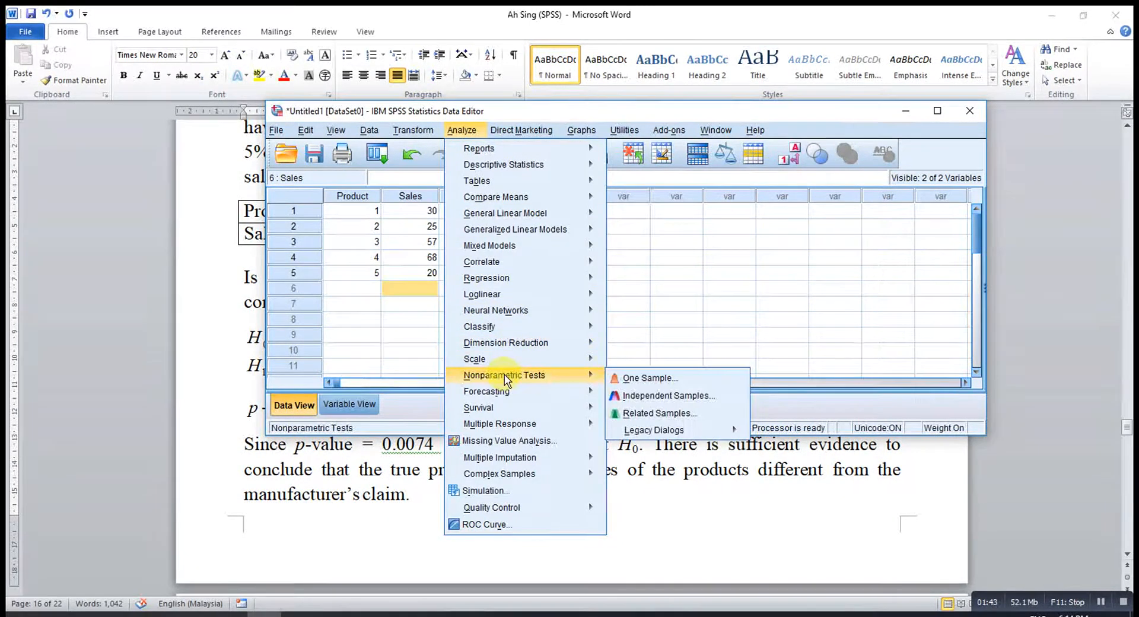
mouse_move(634, 432)
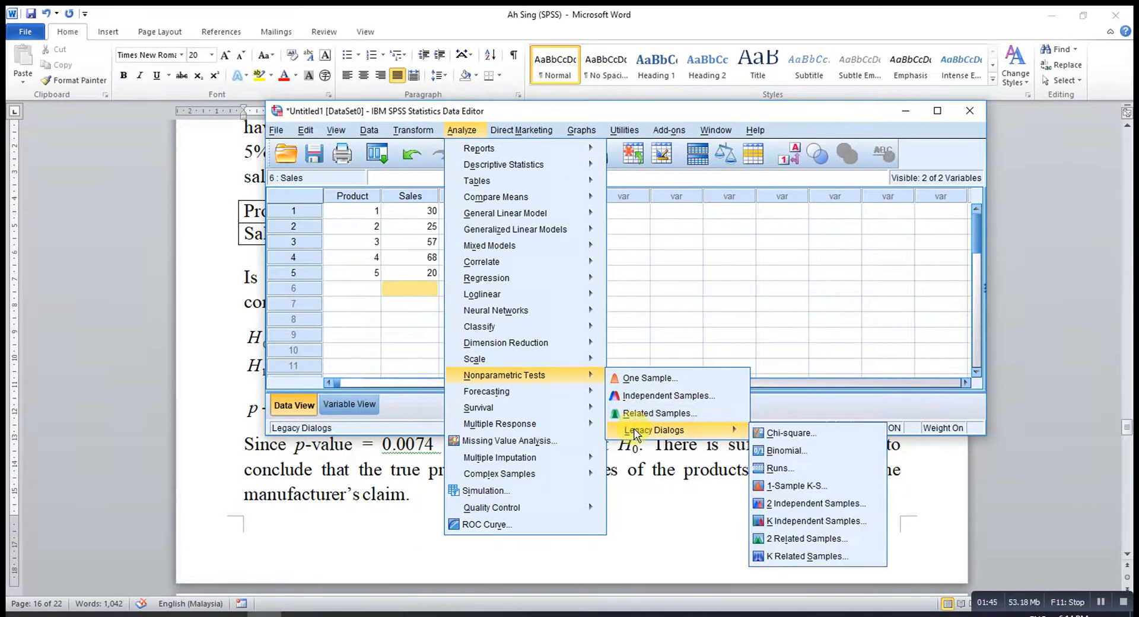
left_click(786, 436)
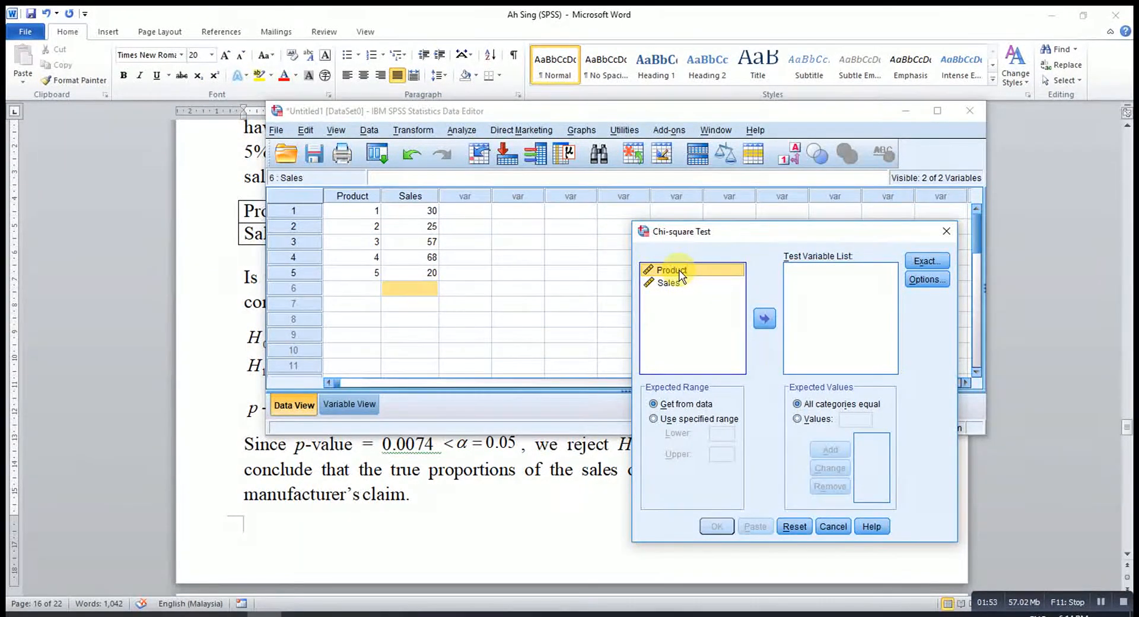
left_click_drag(680, 274, 672, 294)
left_click(671, 270)
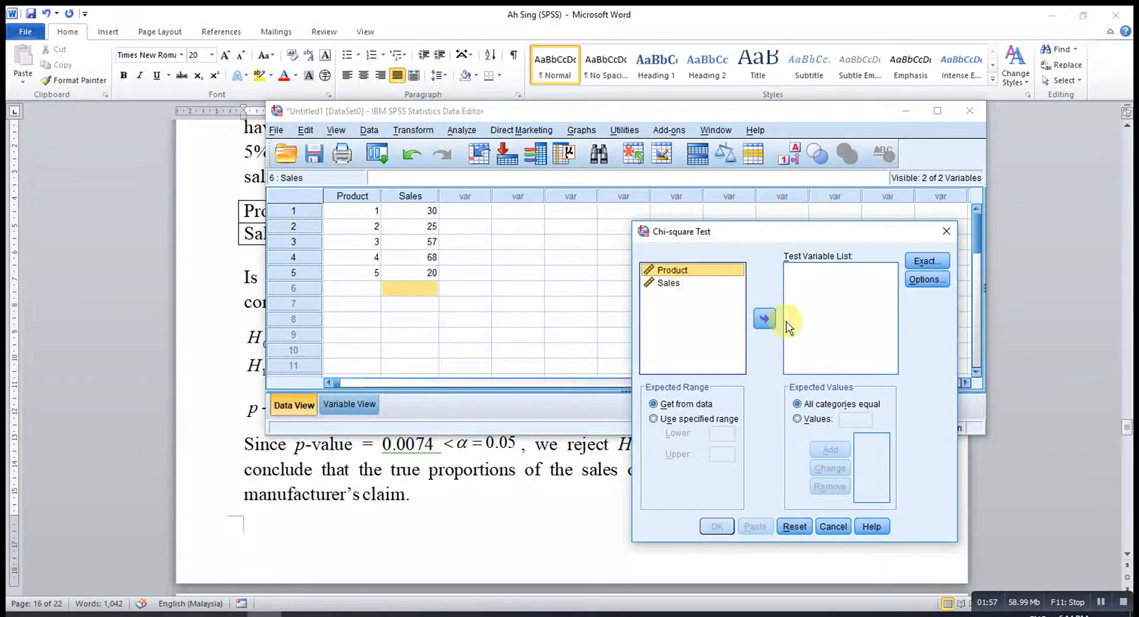
left_click(764, 319)
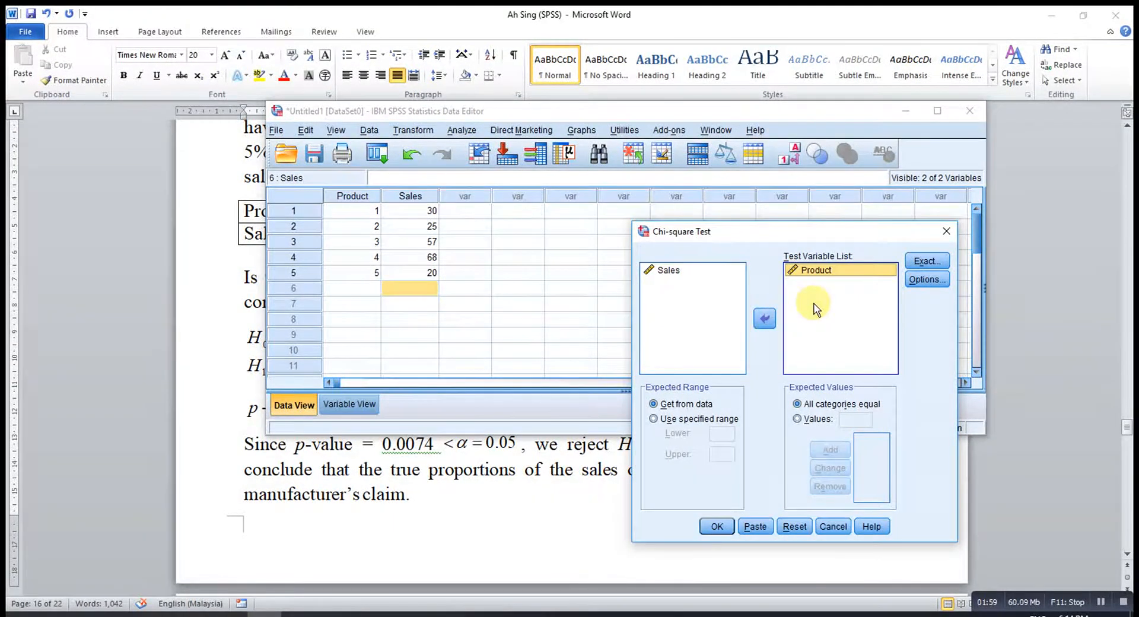
- Choose custom expected values for the test and look up the manufacturer's claimed percentages in the Word problem text
left_click(798, 420)
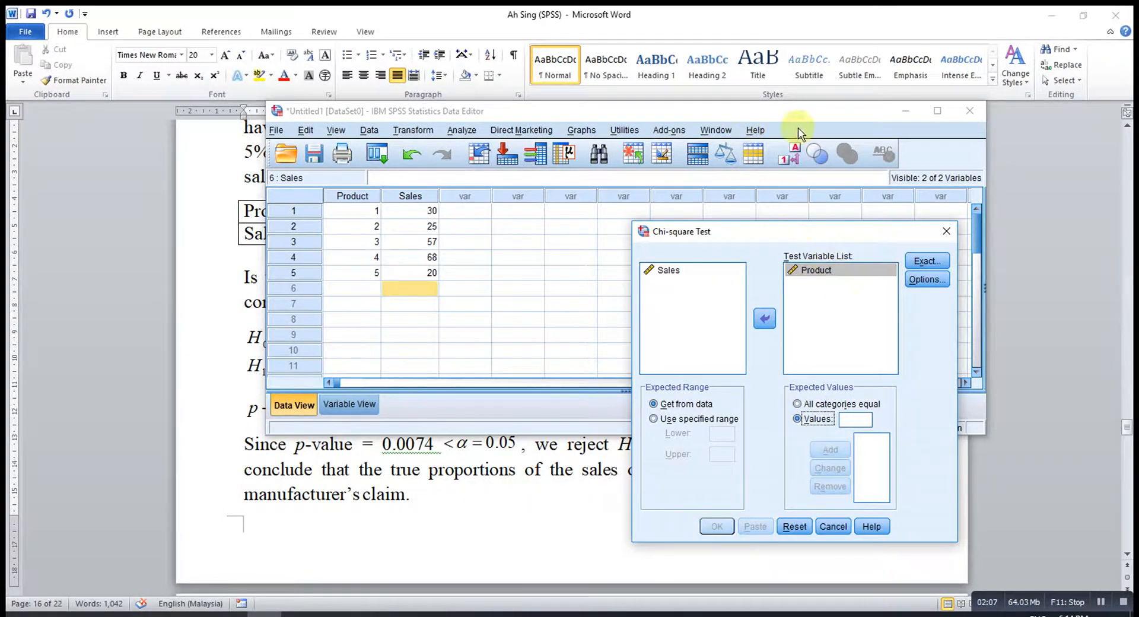
left_click(902, 112)
scroll(765, 221, "up", 1)
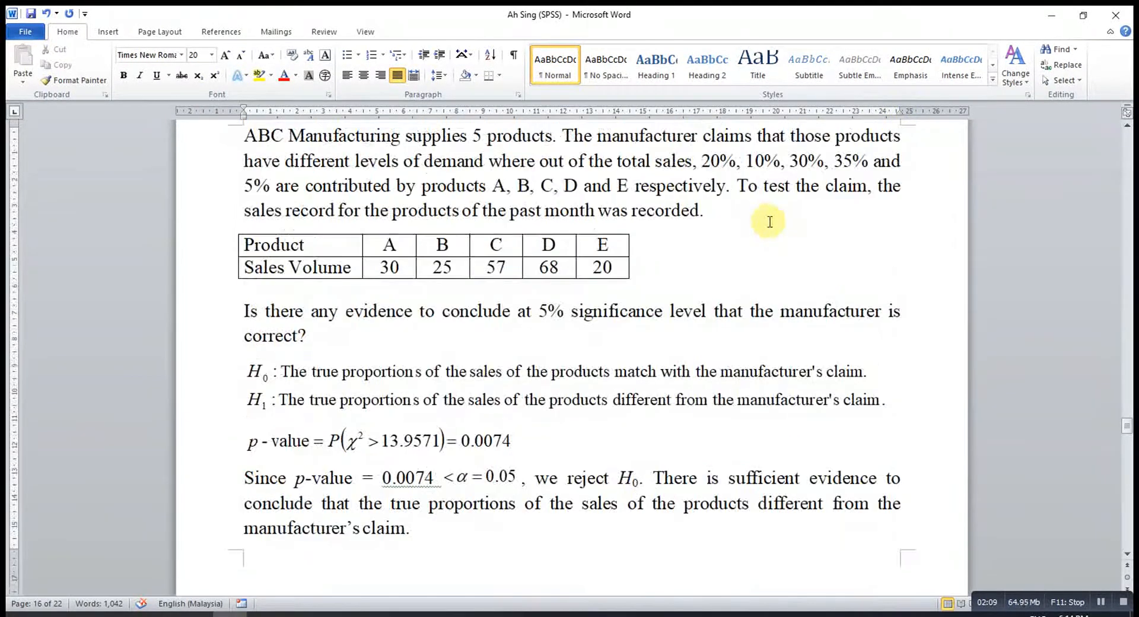
left_click_drag(701, 161, 270, 186)
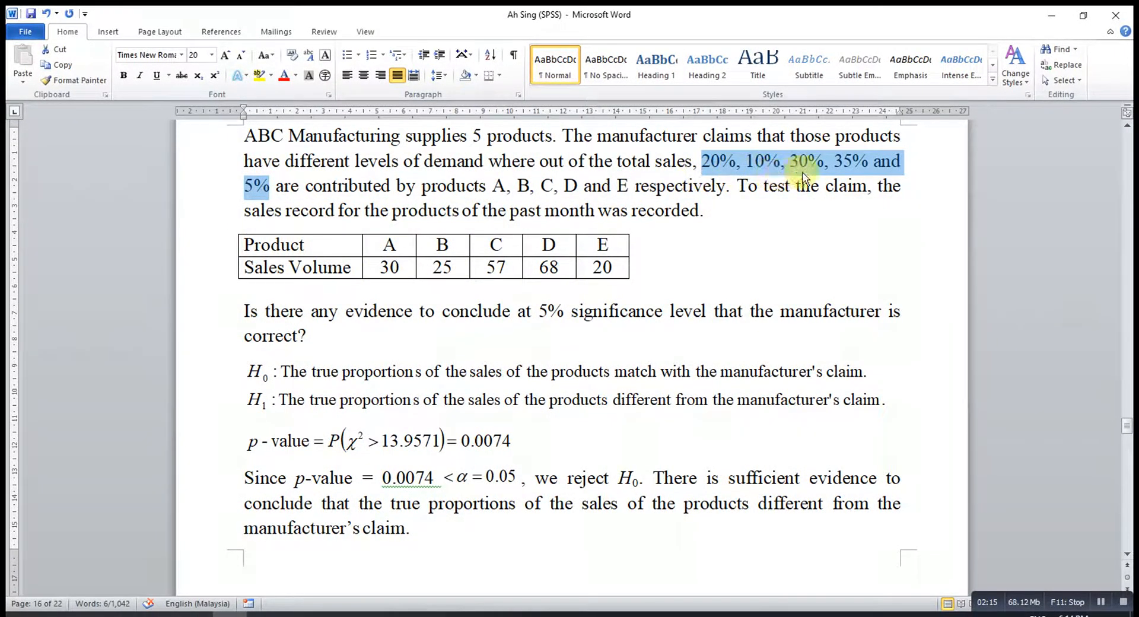
left_click(248, 614)
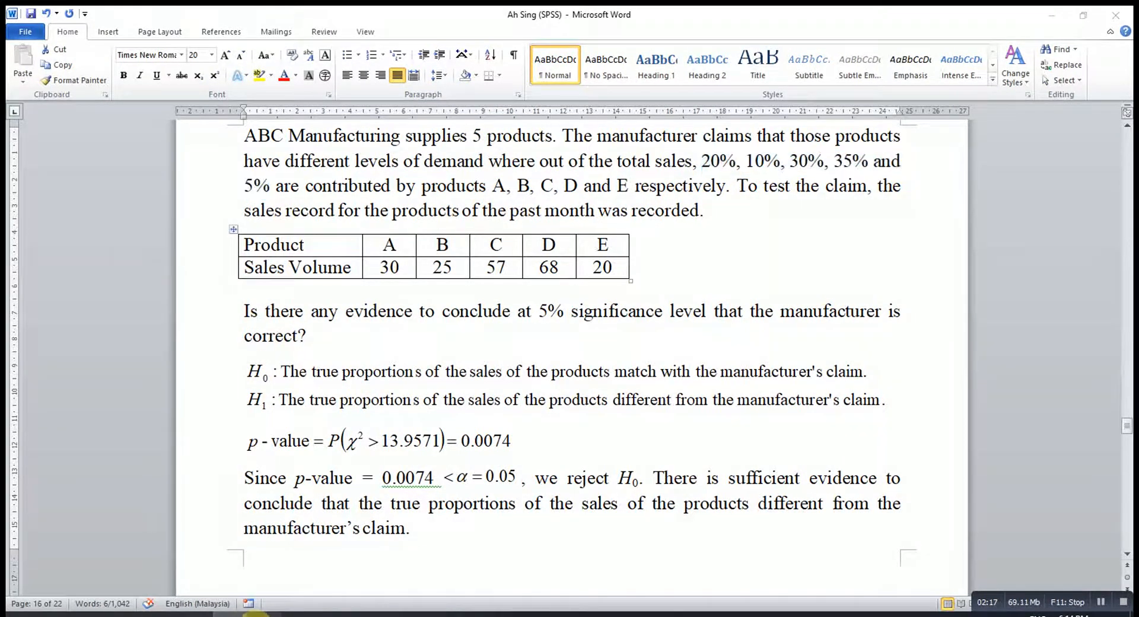
- Add the expected values 0.2, 0.1, 0.3, 0.35 and 0.05 in that order and run the chi-square test
left_click(841, 420)
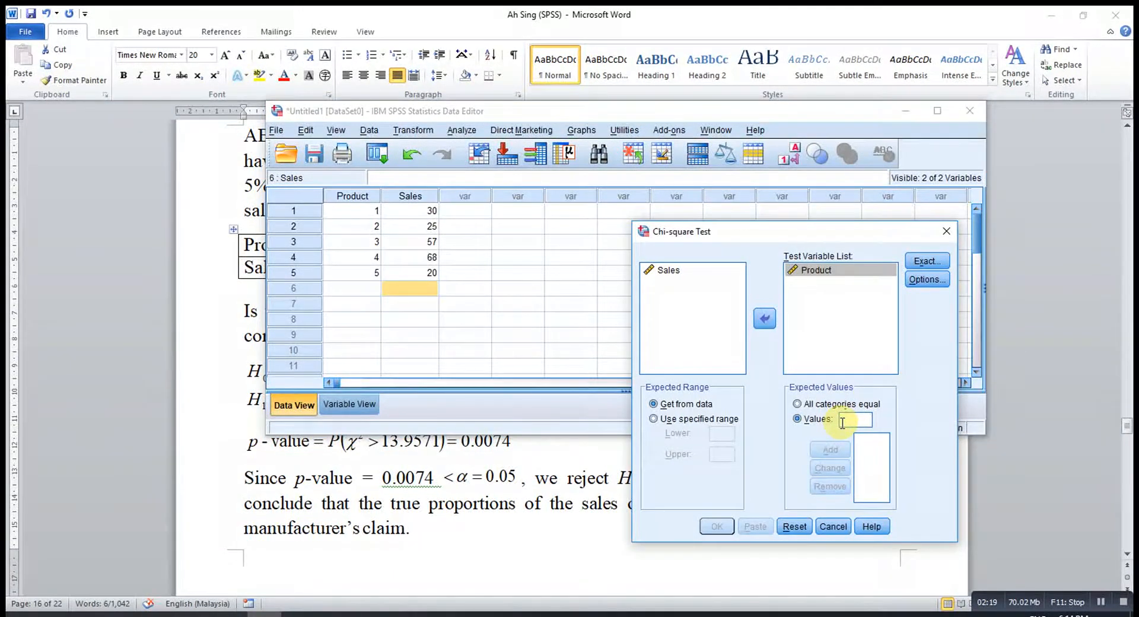
type("0.2")
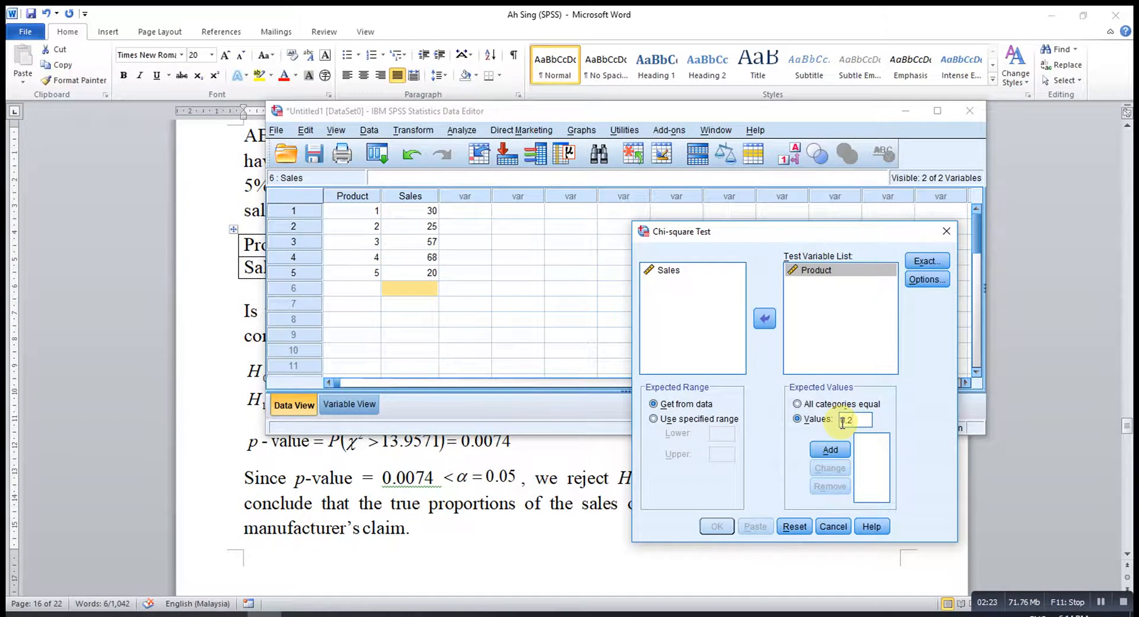
left_click(830, 450)
type("0")
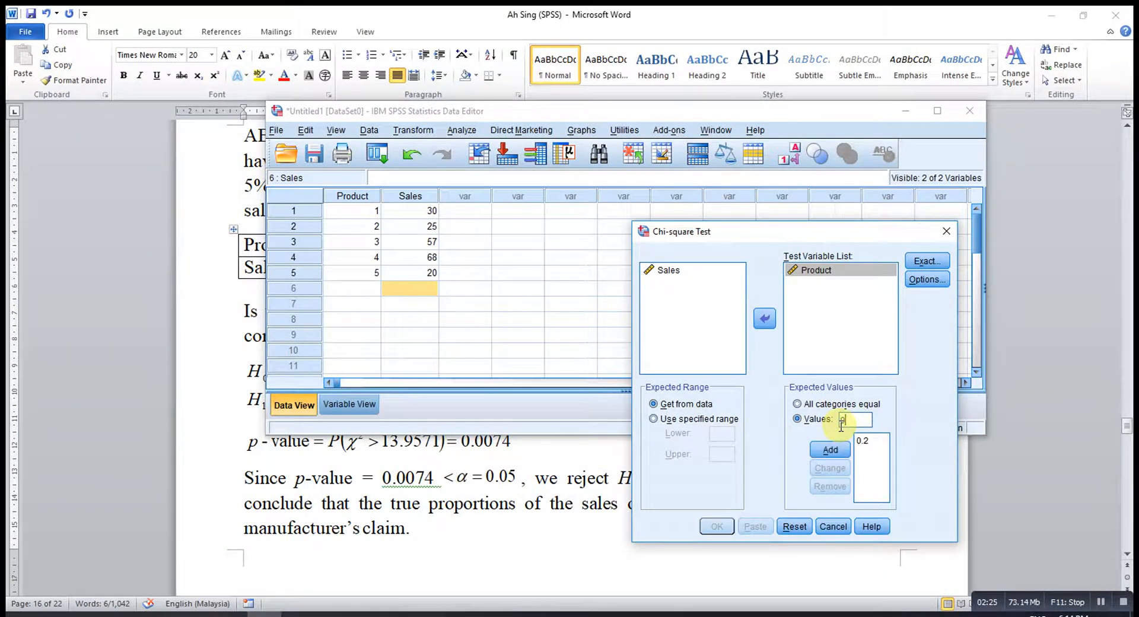
type(".1")
left_click(829, 450)
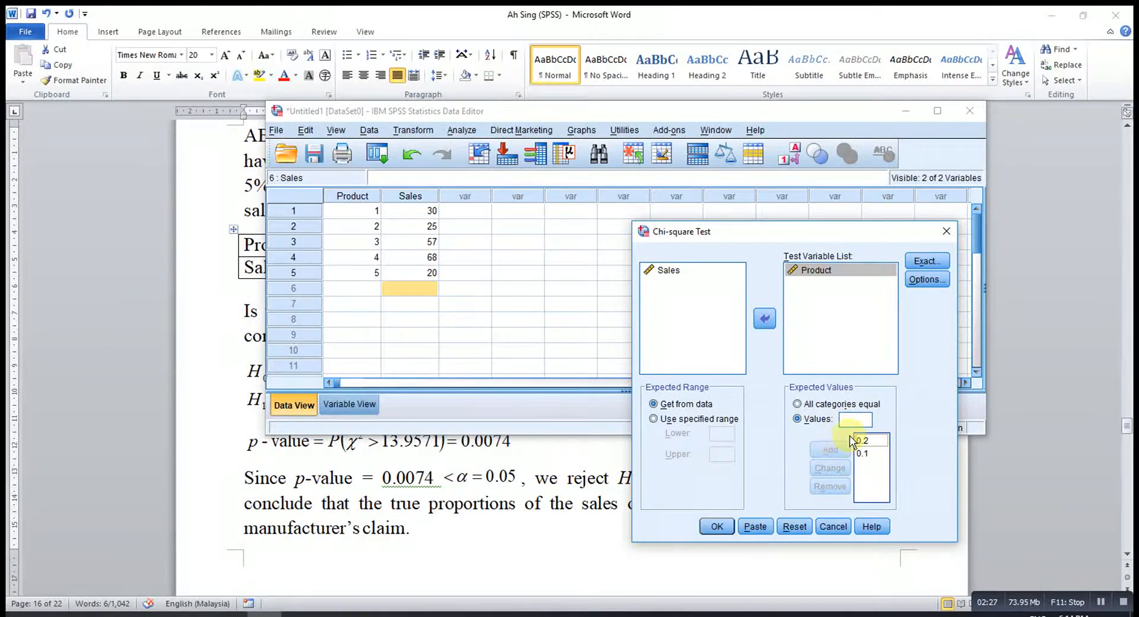
type("0.3")
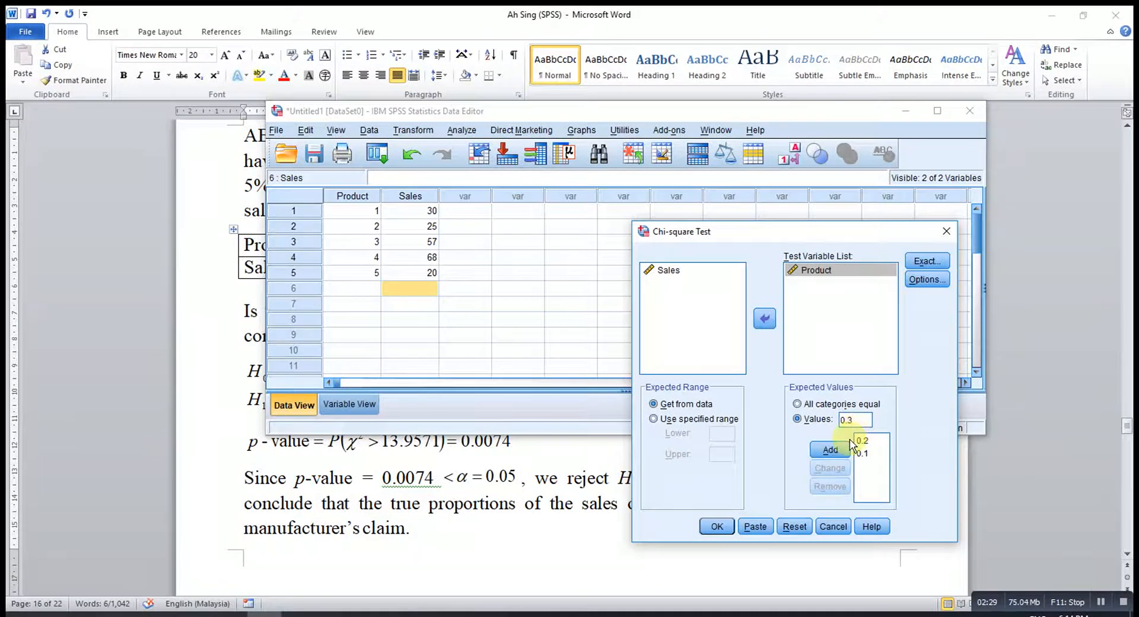
left_click(845, 442)
type("0.35")
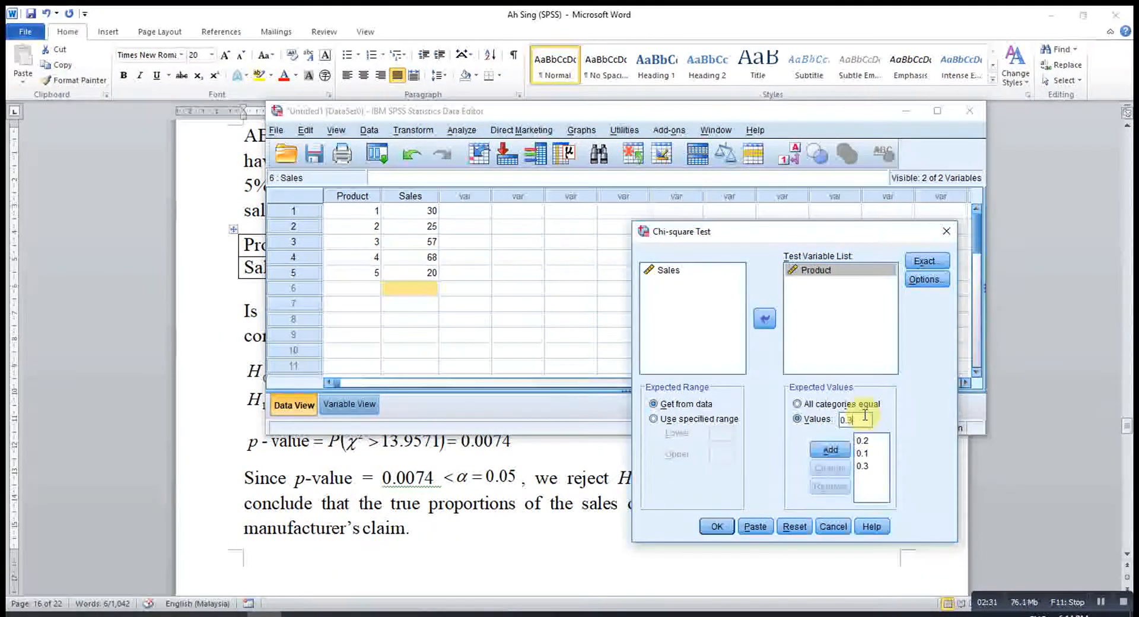
left_click(834, 446)
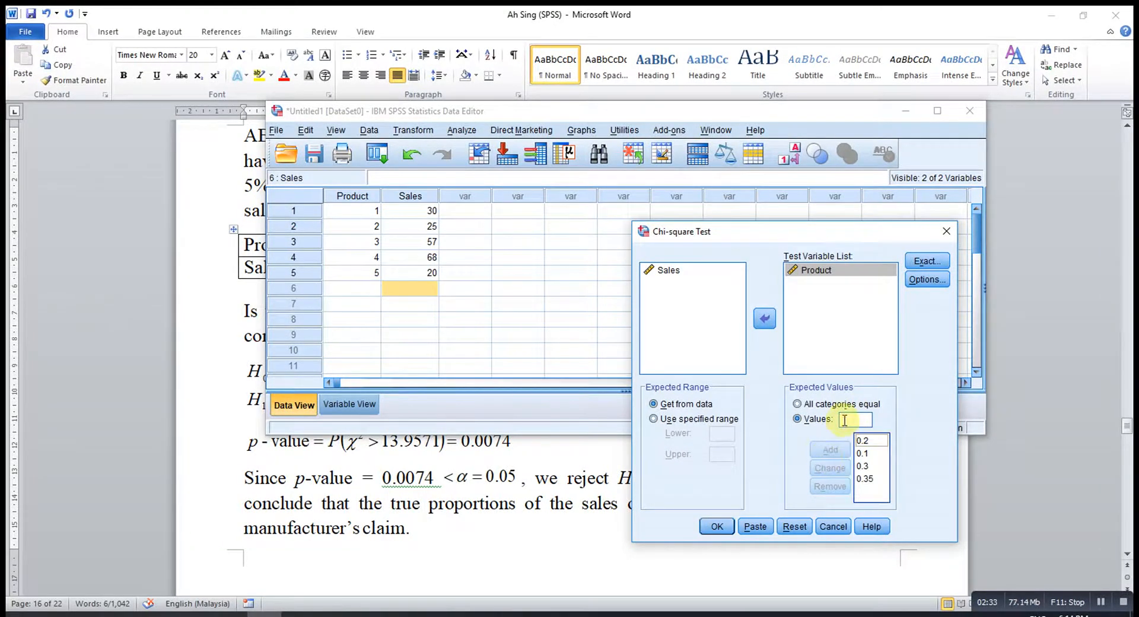
type("0.")
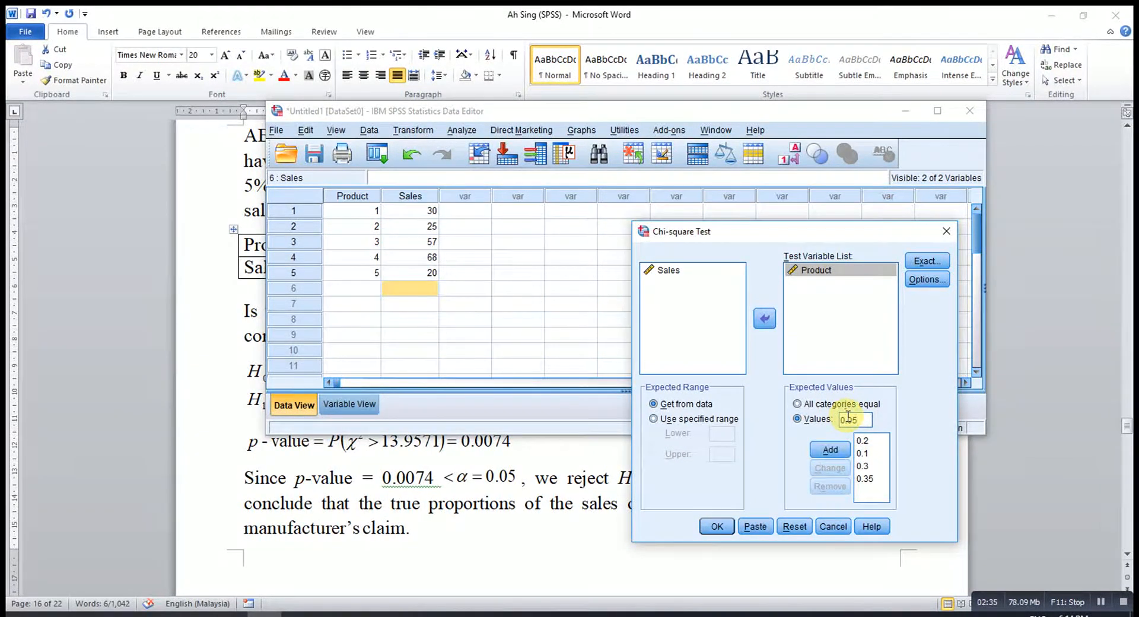
type("05")
left_click(823, 449)
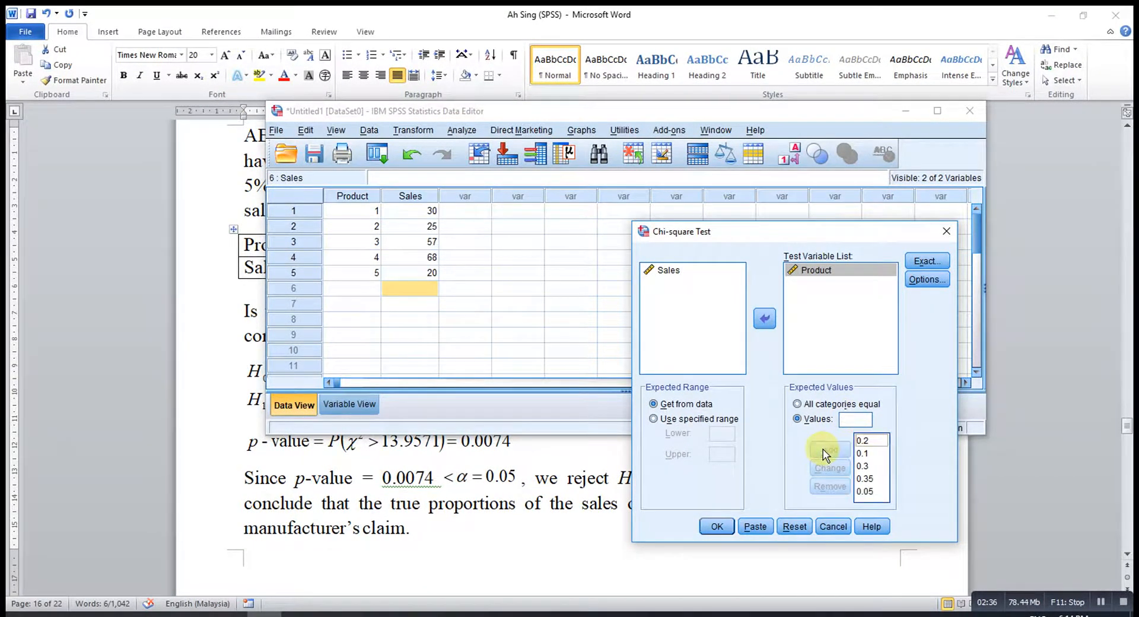
left_click(716, 527)
- Examine the observed and expected frequencies of Product and the Test Statistics table in the output
scroll(470, 331, "down", 5)
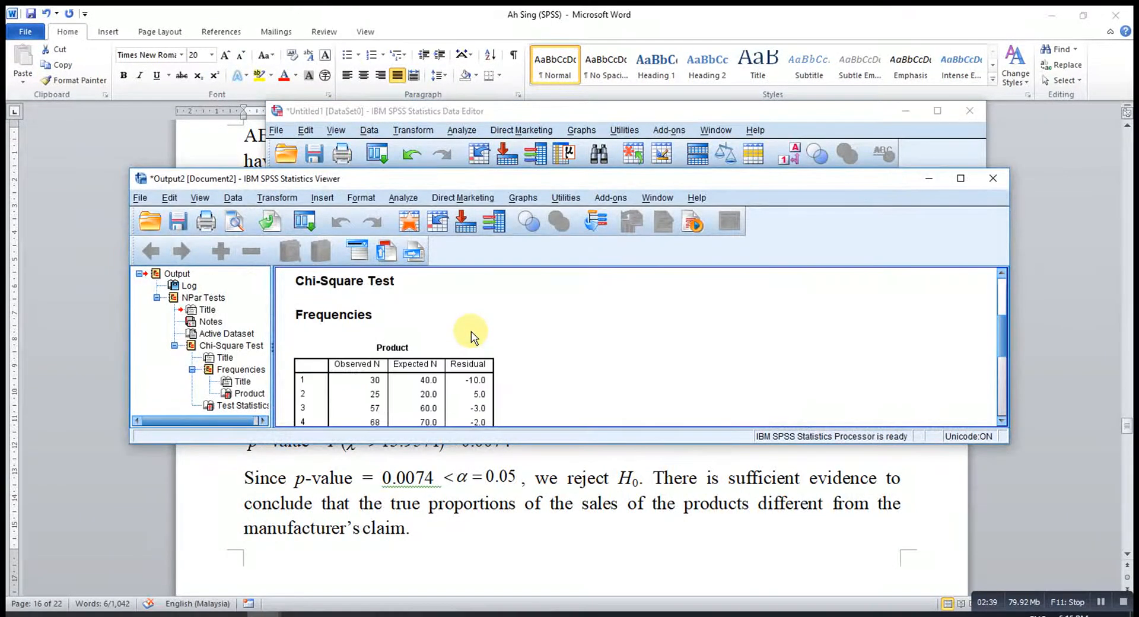
scroll(471, 330, "down", 1)
scroll(471, 331, "up", 1)
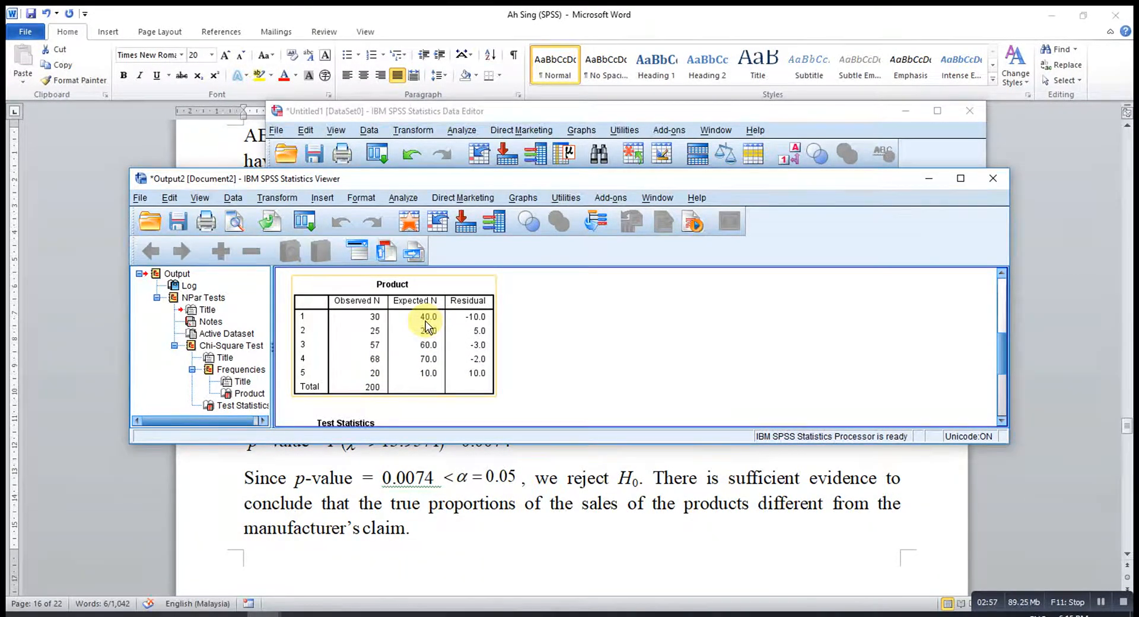
scroll(427, 329, "down", 5)
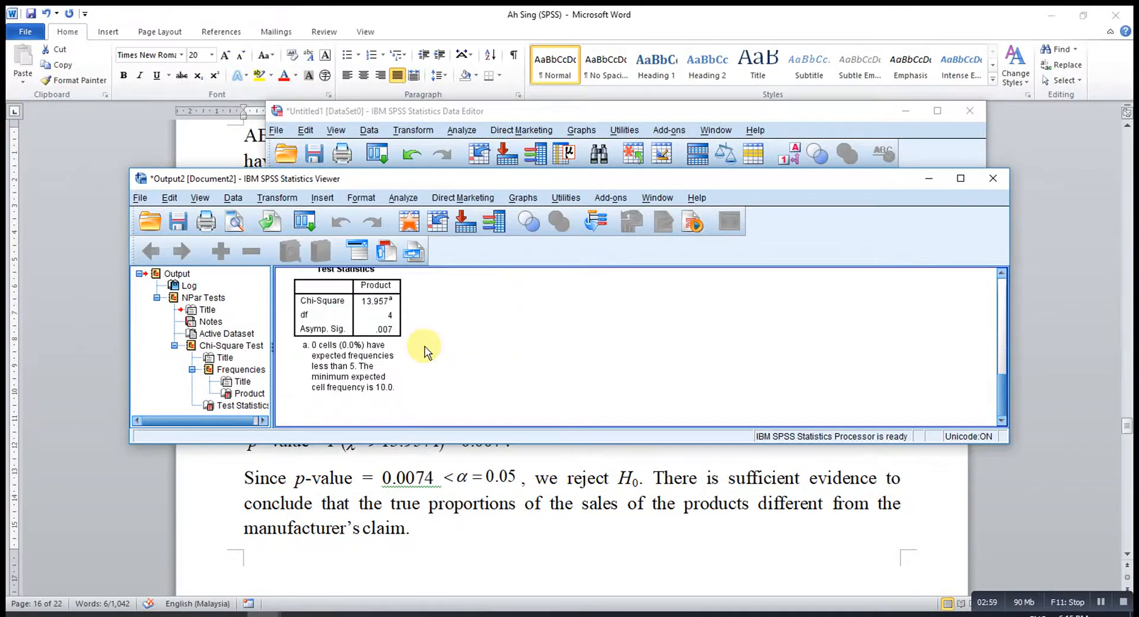
scroll(375, 332, "up", 2)
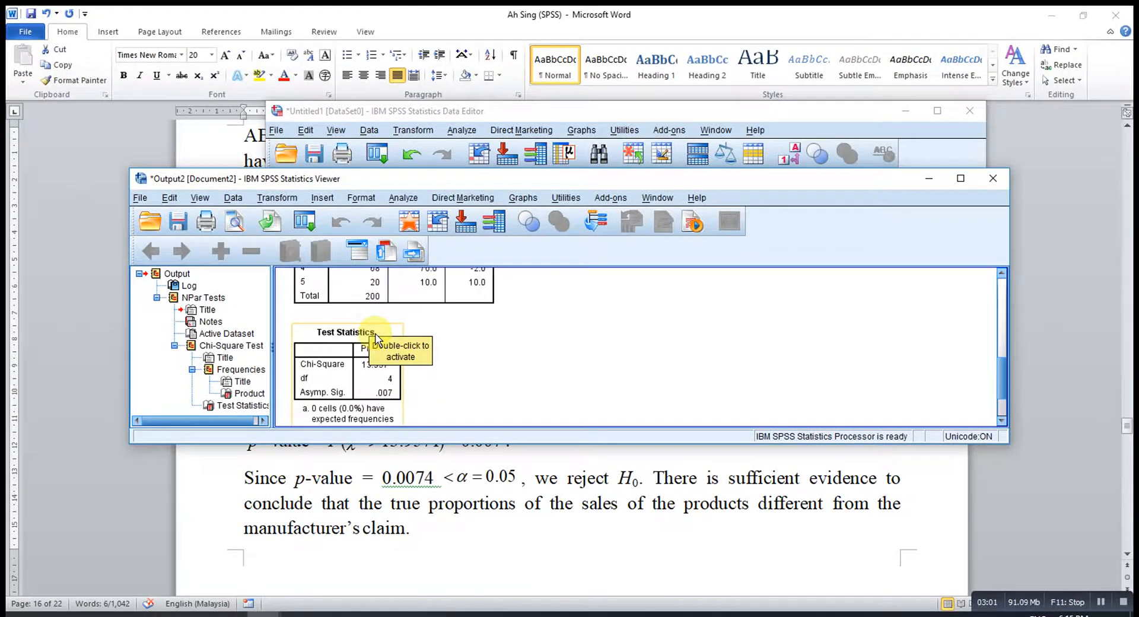
scroll(376, 338, "up", 2)
scroll(392, 350, "down", 4)
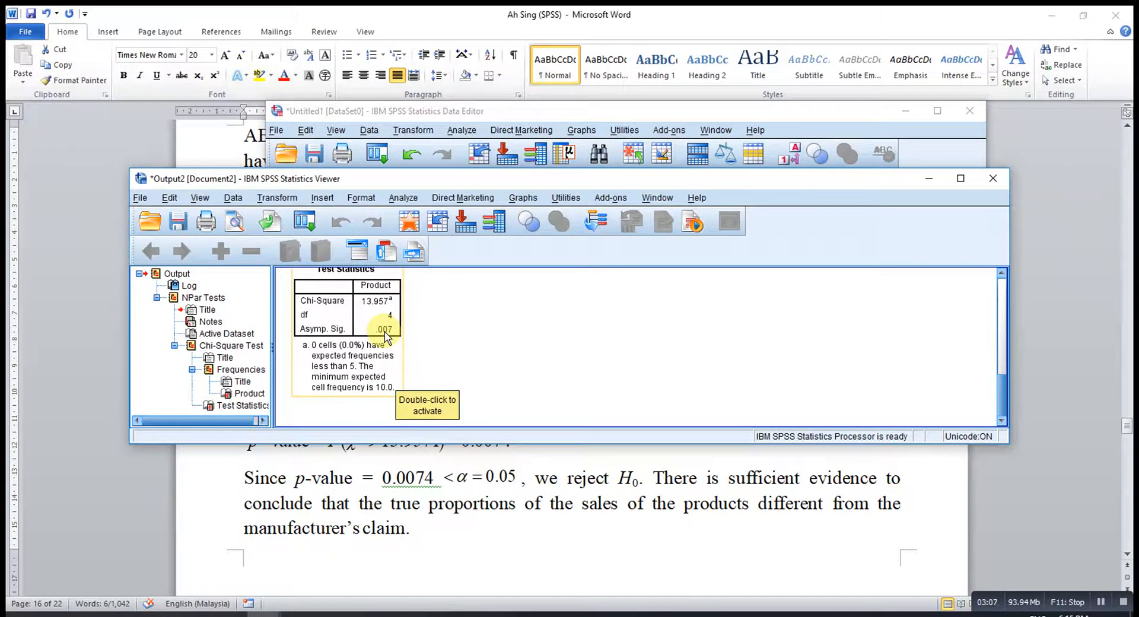
scroll(383, 332, "up", 2)
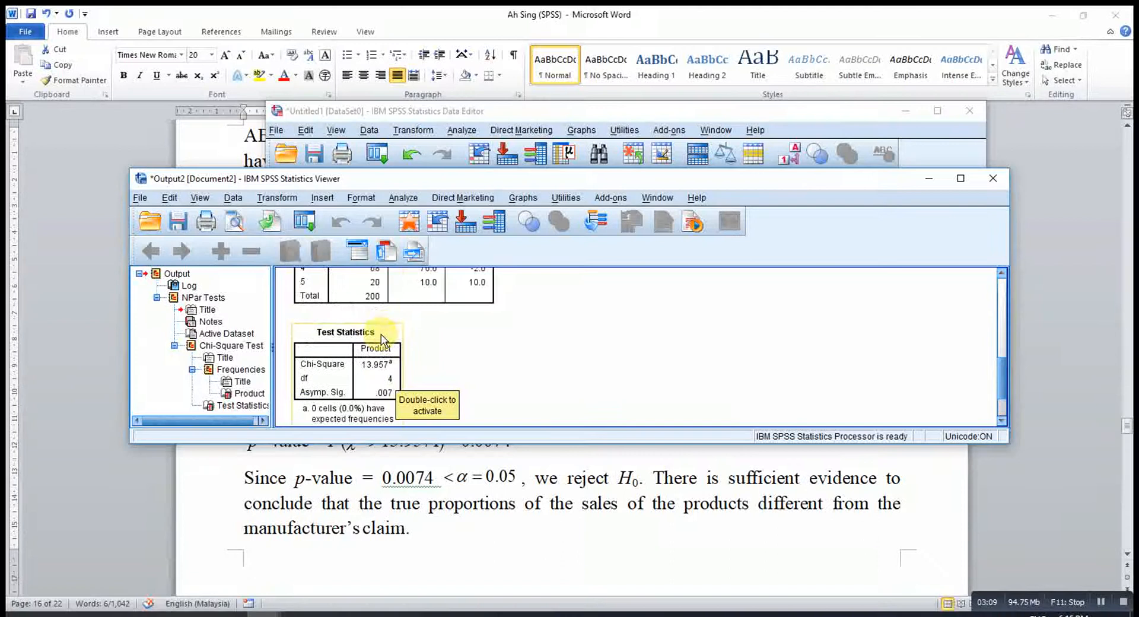
- Format the chi-square, df and significance values in the Test Statistics table with 6 decimals
left_click(373, 376)
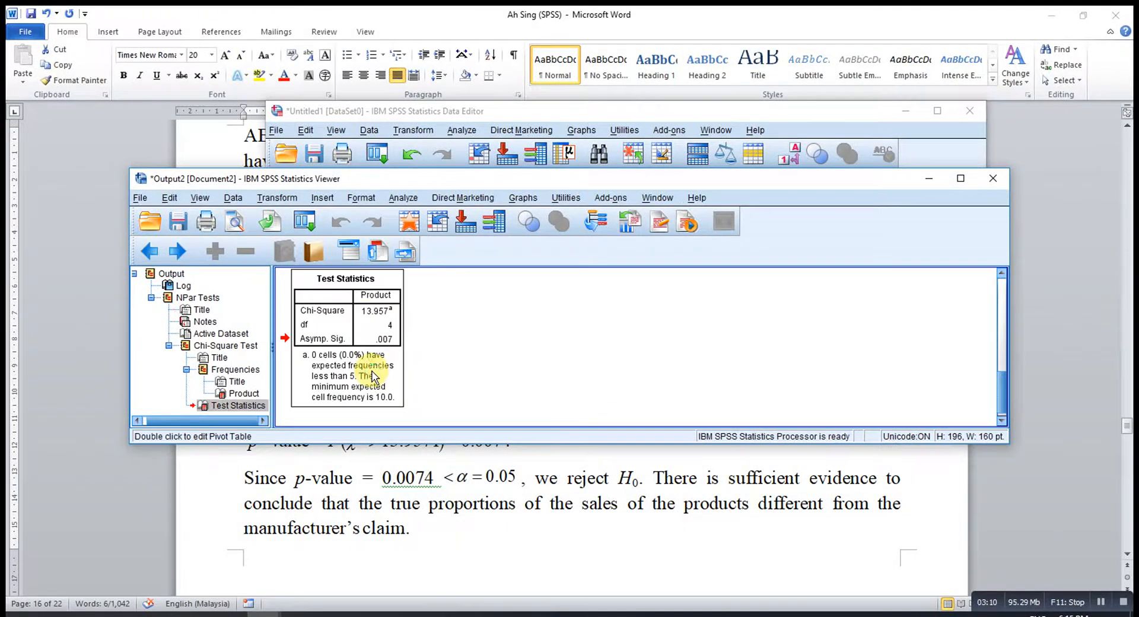
double_click(358, 313)
left_click_drag(362, 311, 389, 344)
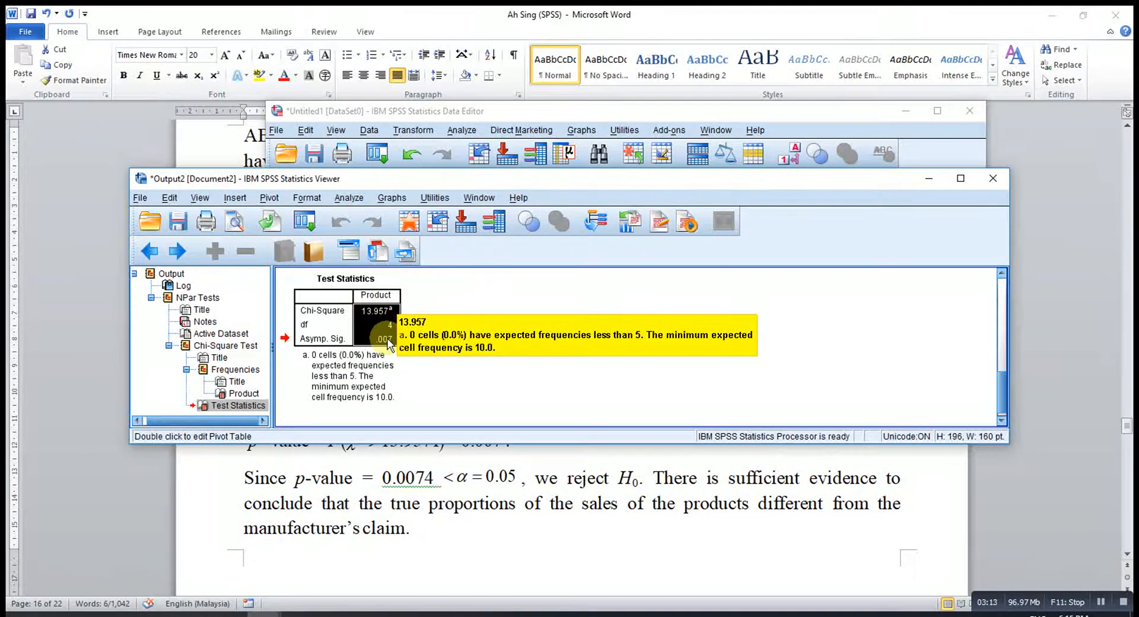
right_click(388, 341)
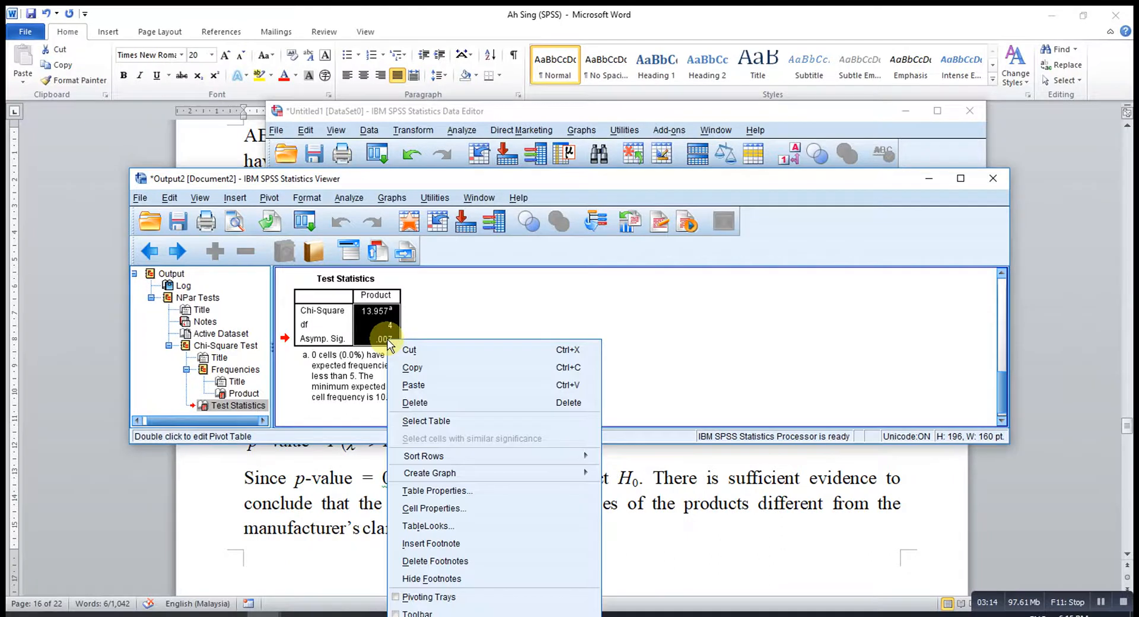
left_click(431, 510)
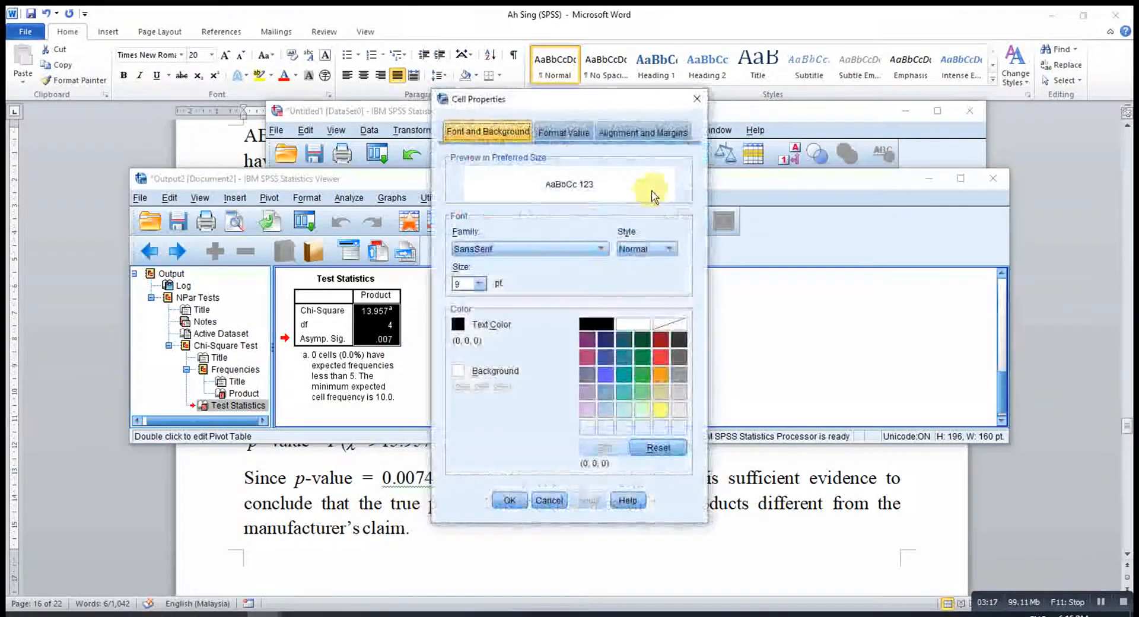
left_click(562, 134)
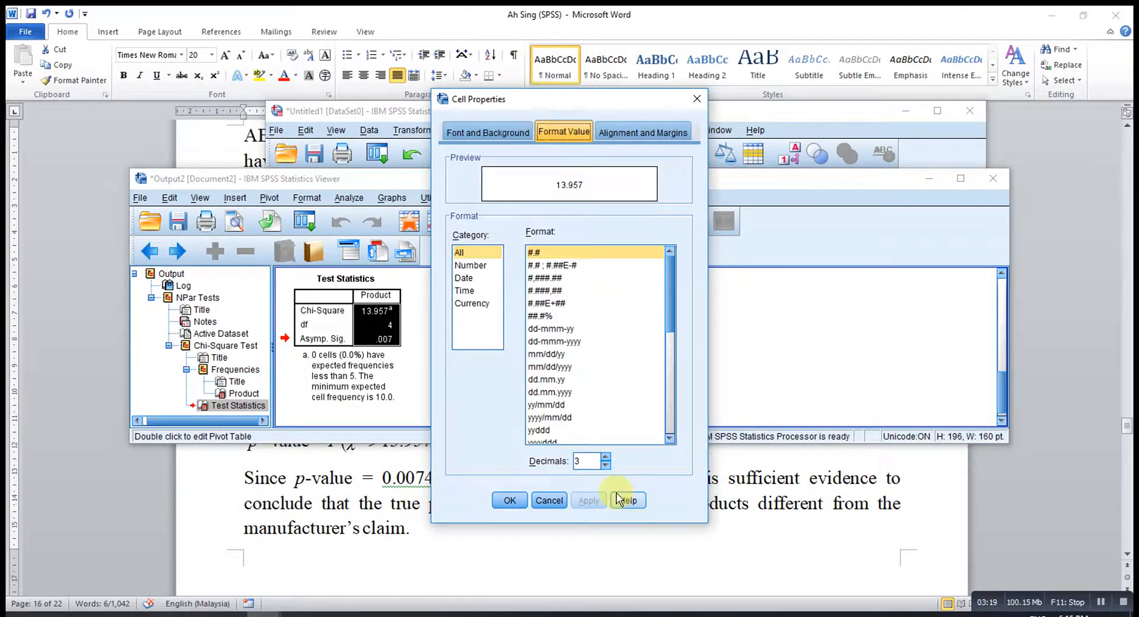
left_click(605, 458)
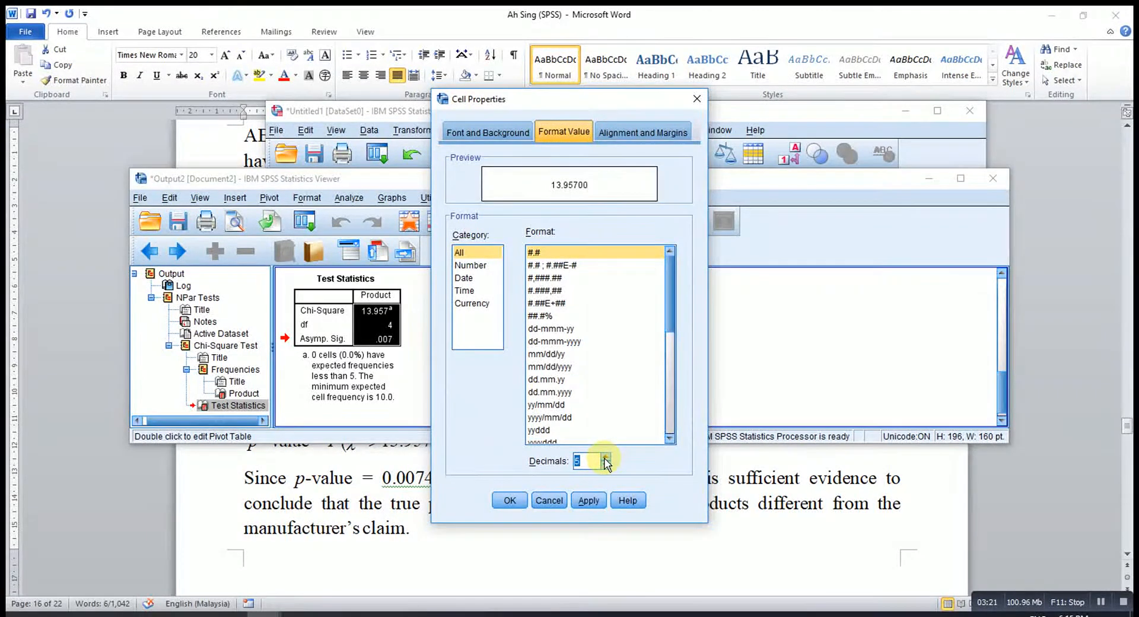
left_click(605, 462)
left_click(509, 500)
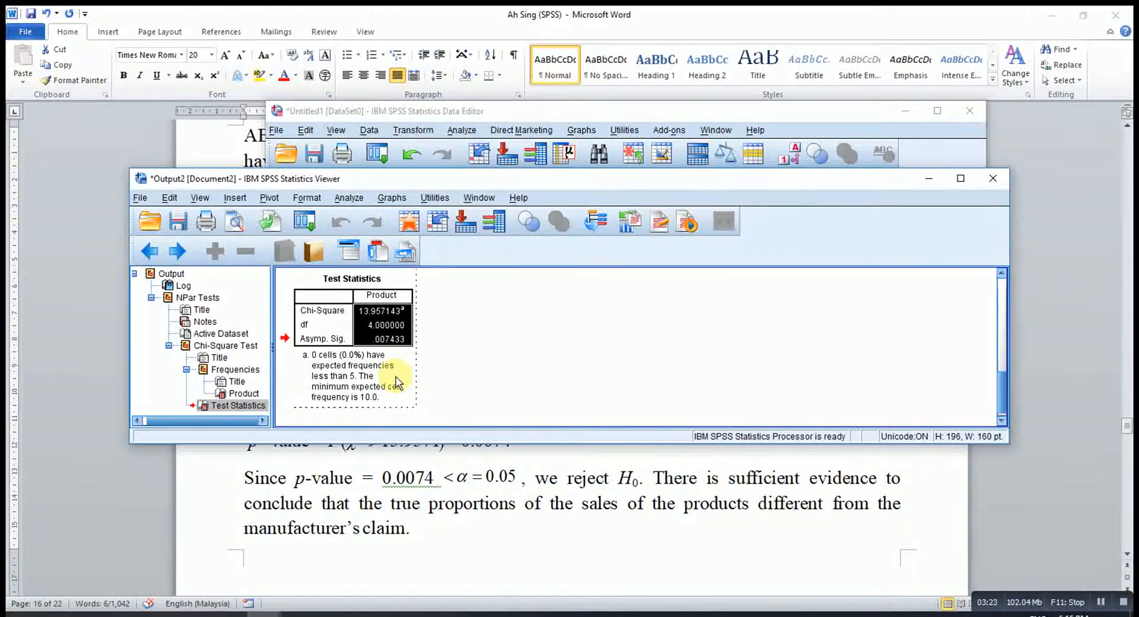
left_click(473, 345)
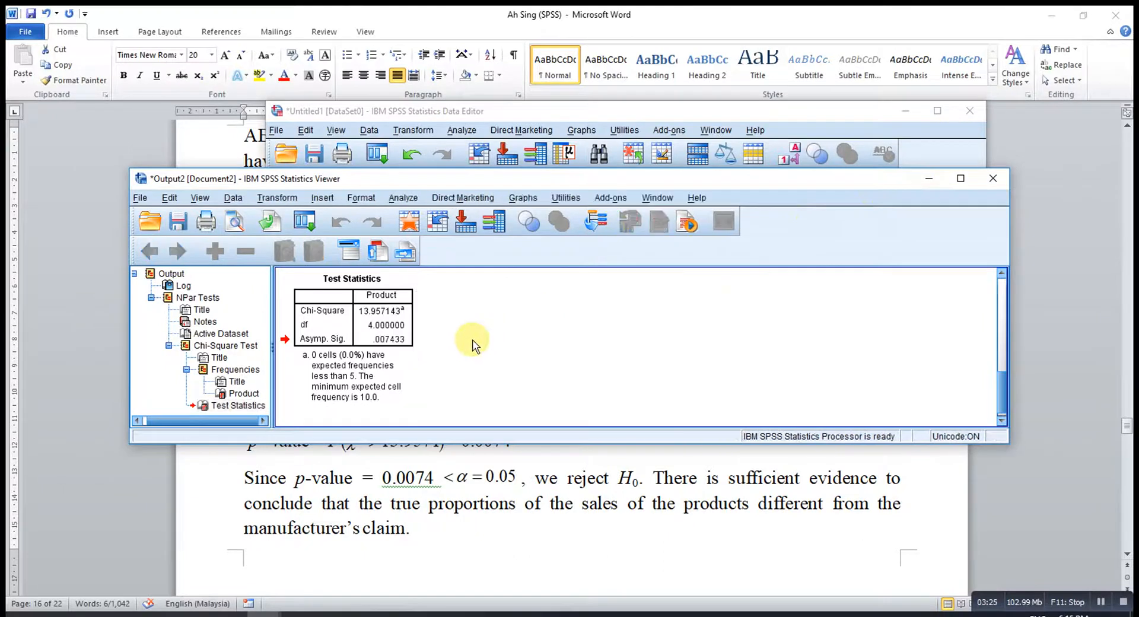
- Place the SPSS output window above the hypotheses in the Word document to compare its statistics with the written p-value and conclusion
left_click(436, 501)
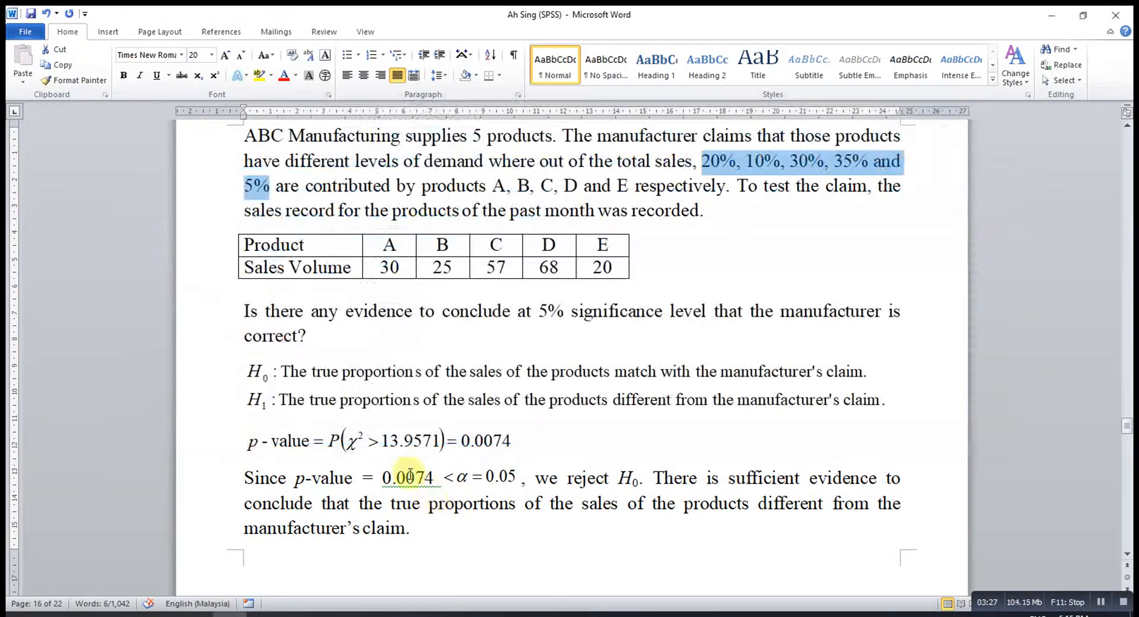
left_click(262, 615)
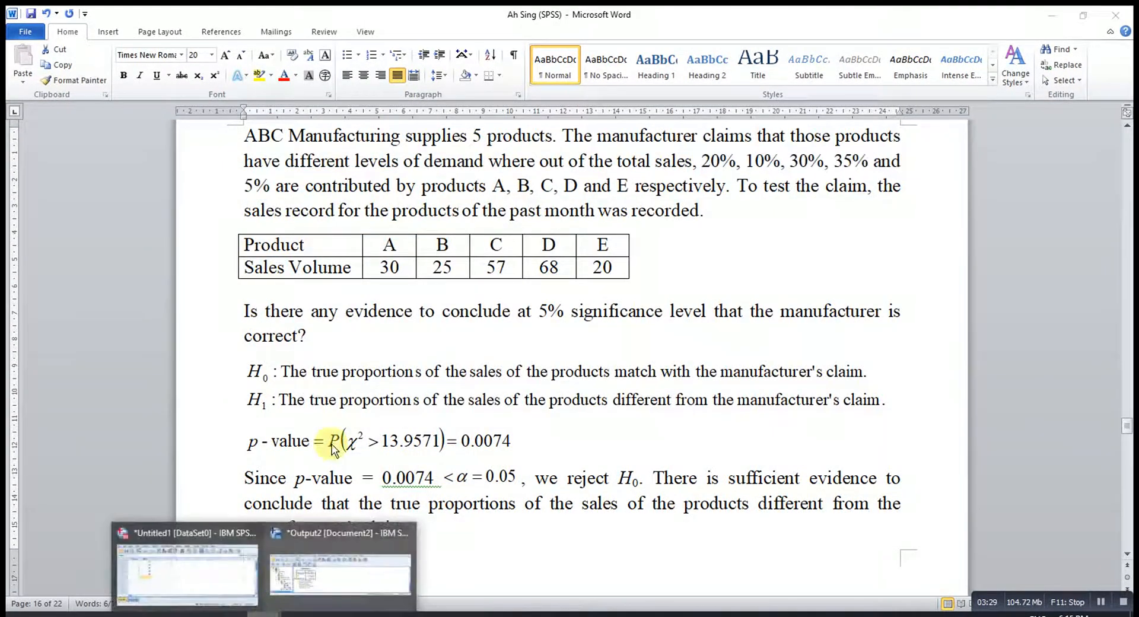
left_click(308, 543)
left_click_drag(489, 188, 509, 70)
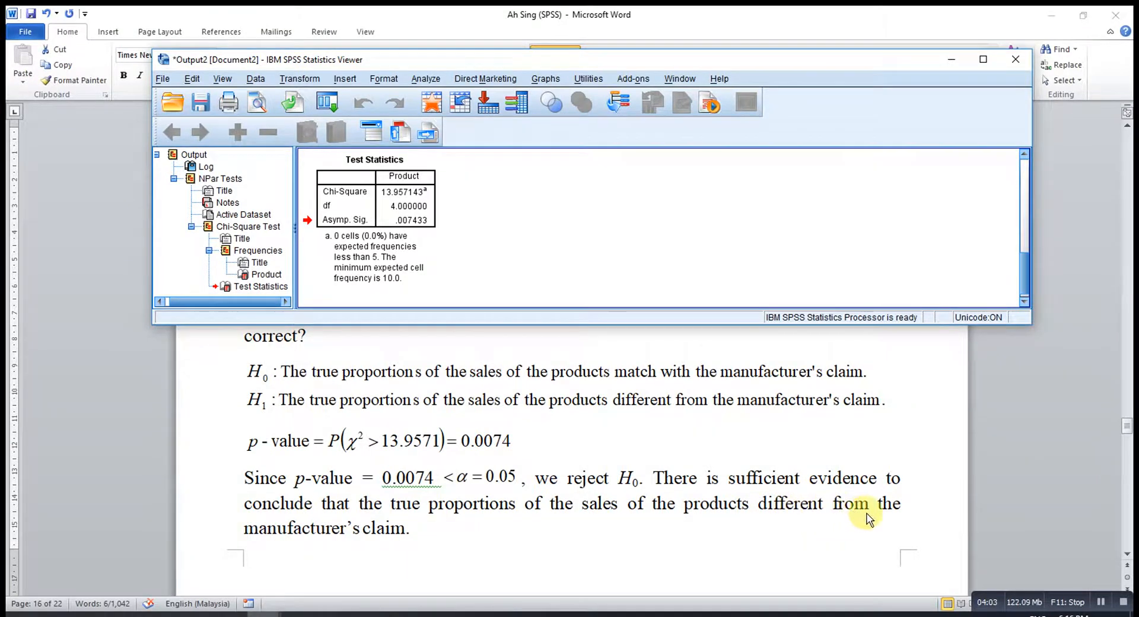
- In the Word document, insert "are" before "different from the manufacturer's claim" in the p-value conclusion
key("alt+Tab")
left_click(761, 504)
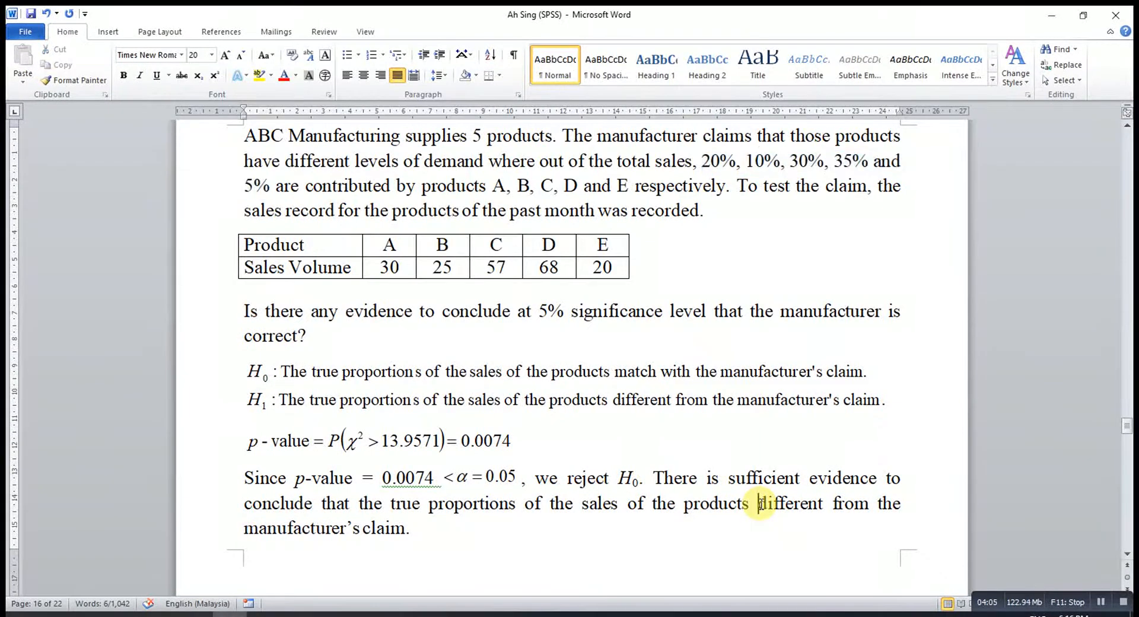
type("are")
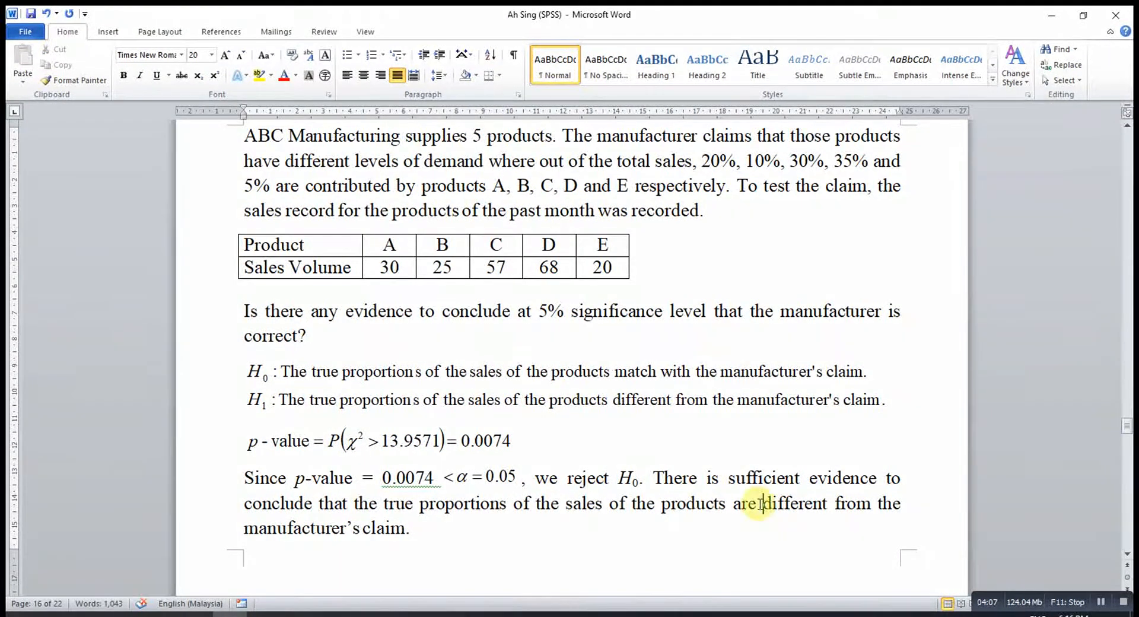
- Show the alternative critical-value conclusion in the Word document together with the SPSS Test Statistics output for comparison
scroll(760, 502, "down", 3)
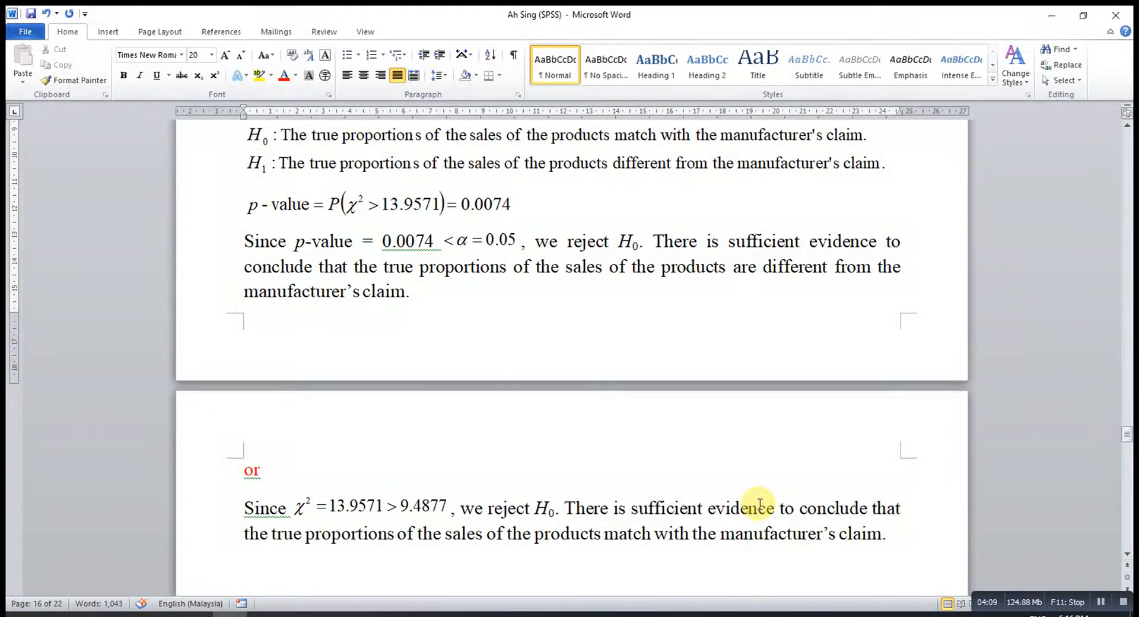
left_click(267, 614)
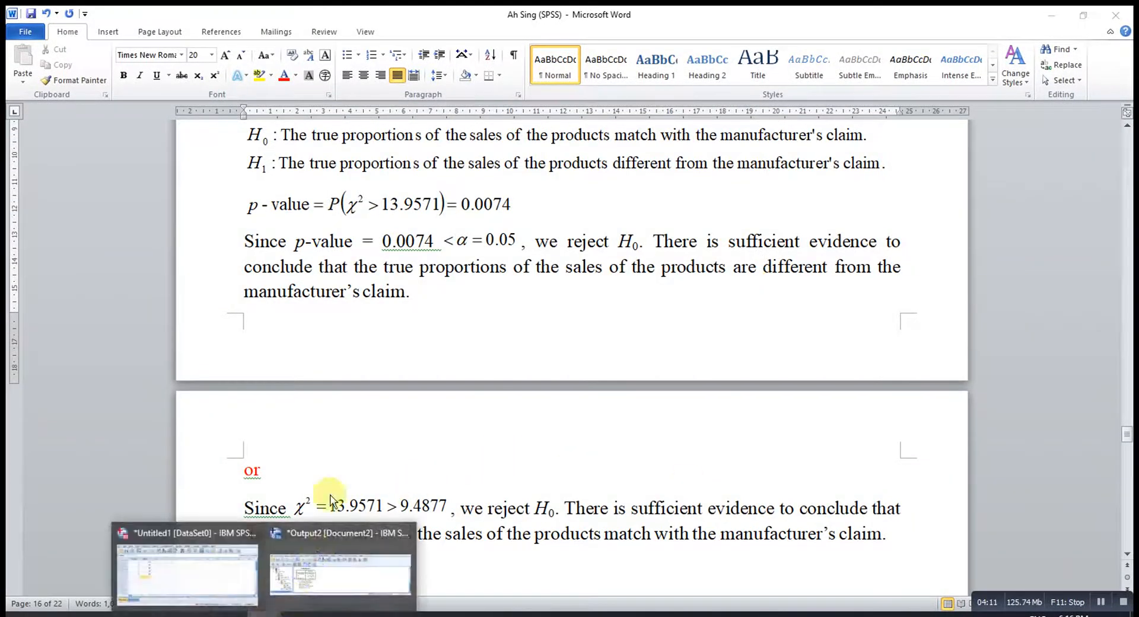
left_click(315, 550)
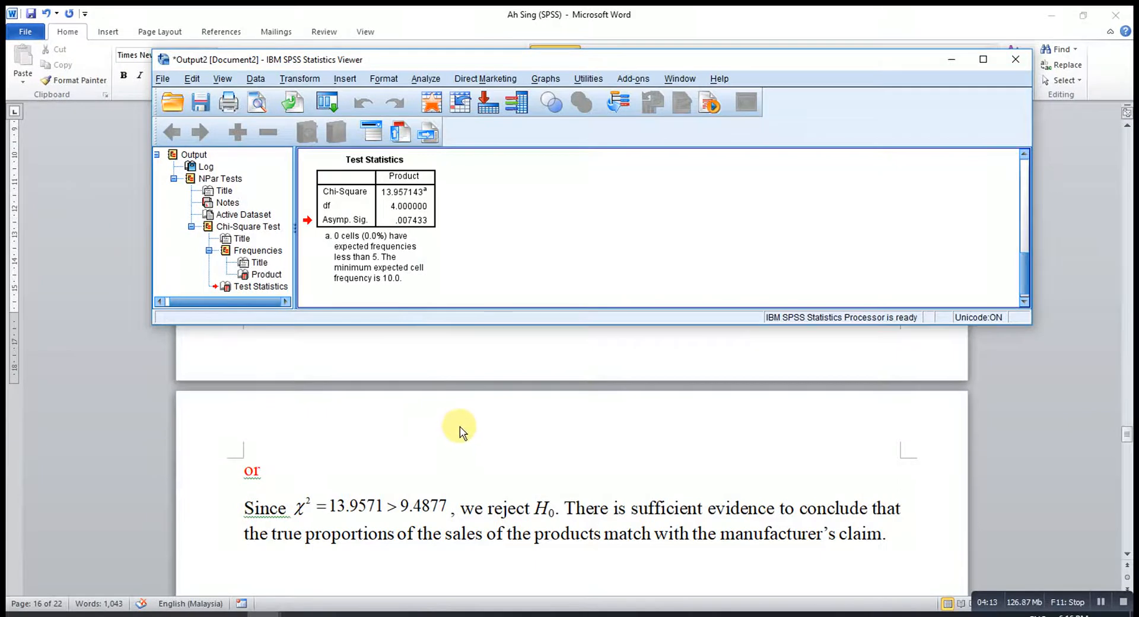
- Close the SPSS output window without saving and place the Data Editor beside the written conclusions in the Word document
scroll(445, 477, "down", 1)
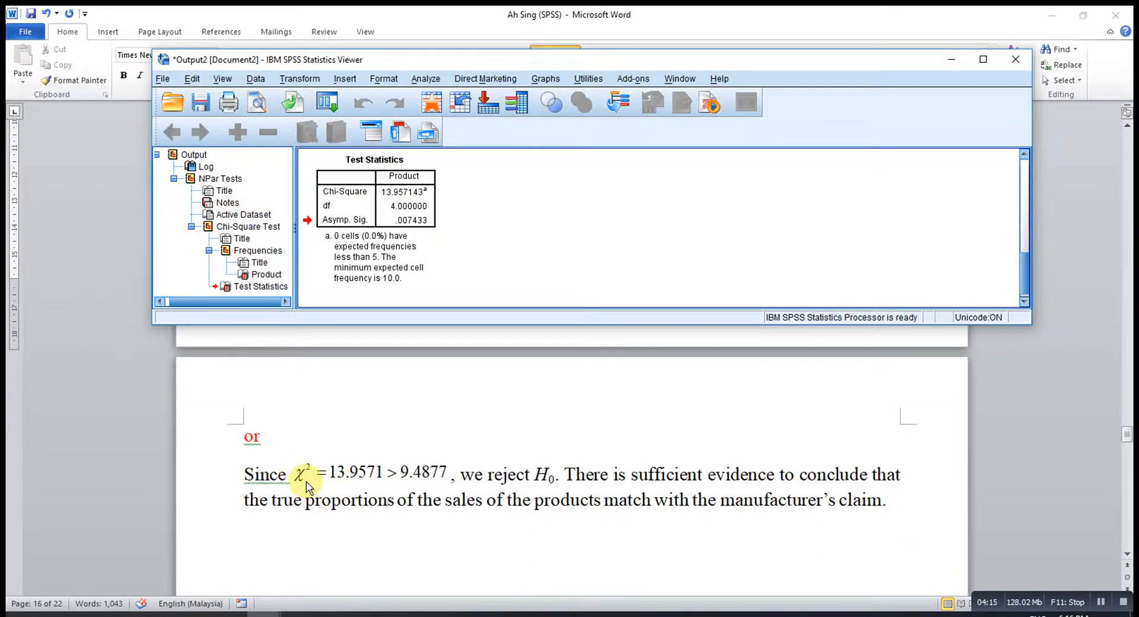
left_click(1012, 59)
left_click(585, 215)
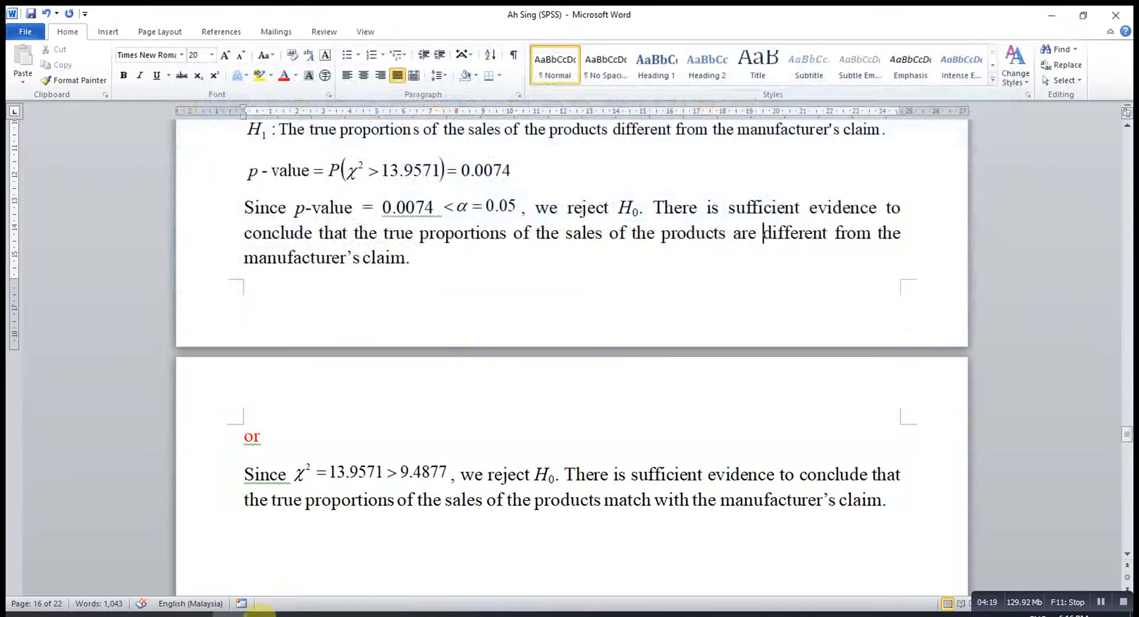
left_click(261, 614)
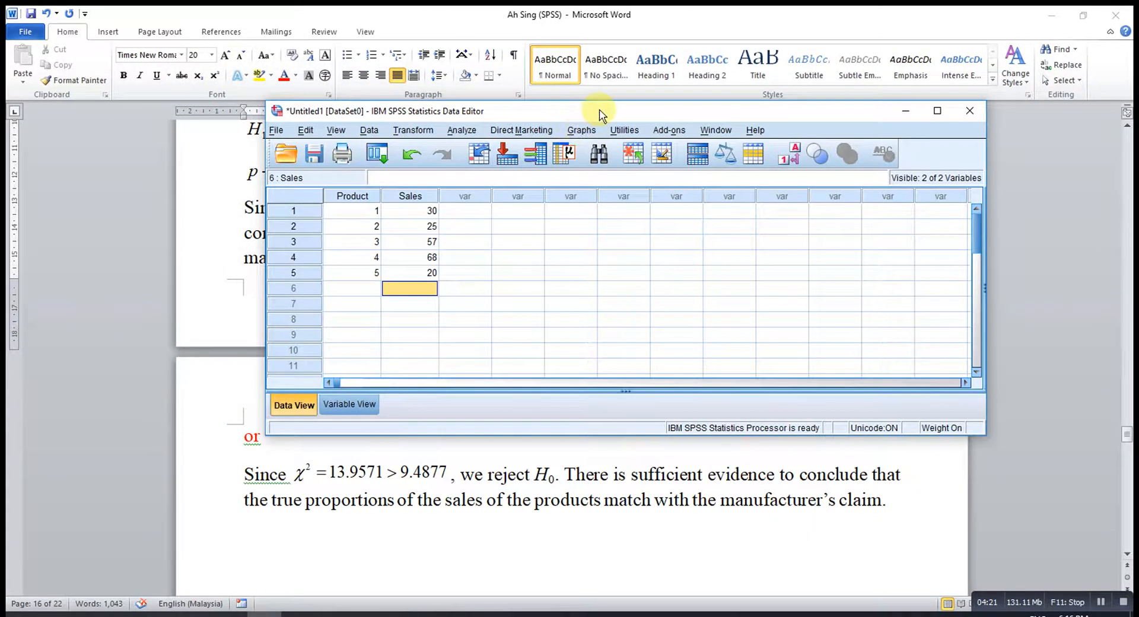
left_click_drag(599, 109, 737, 96)
- Set up a computed variable named TS in SPSS with the inverse chi-square function IDF.CHISQ as its numeric expression
left_click(549, 113)
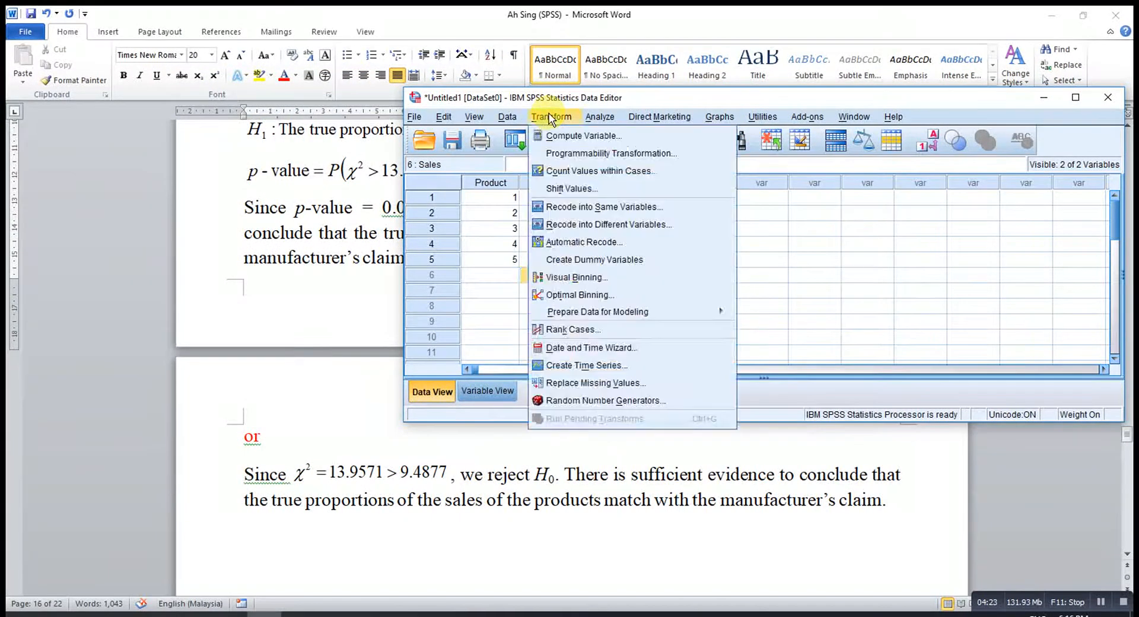
left_click(557, 137)
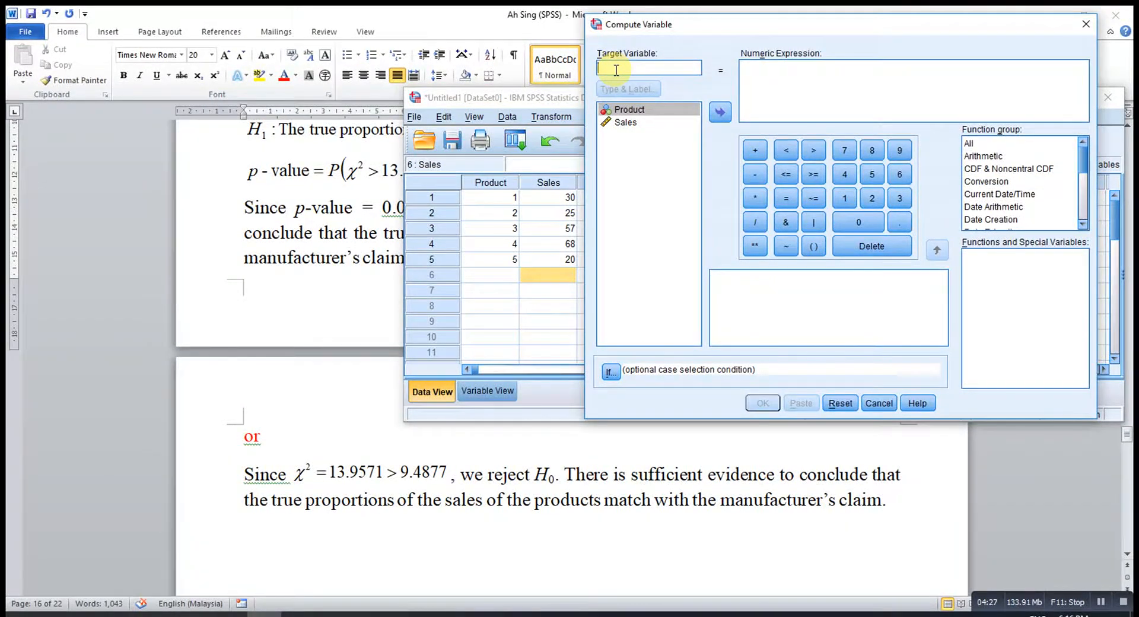
type("TS")
left_click(760, 64)
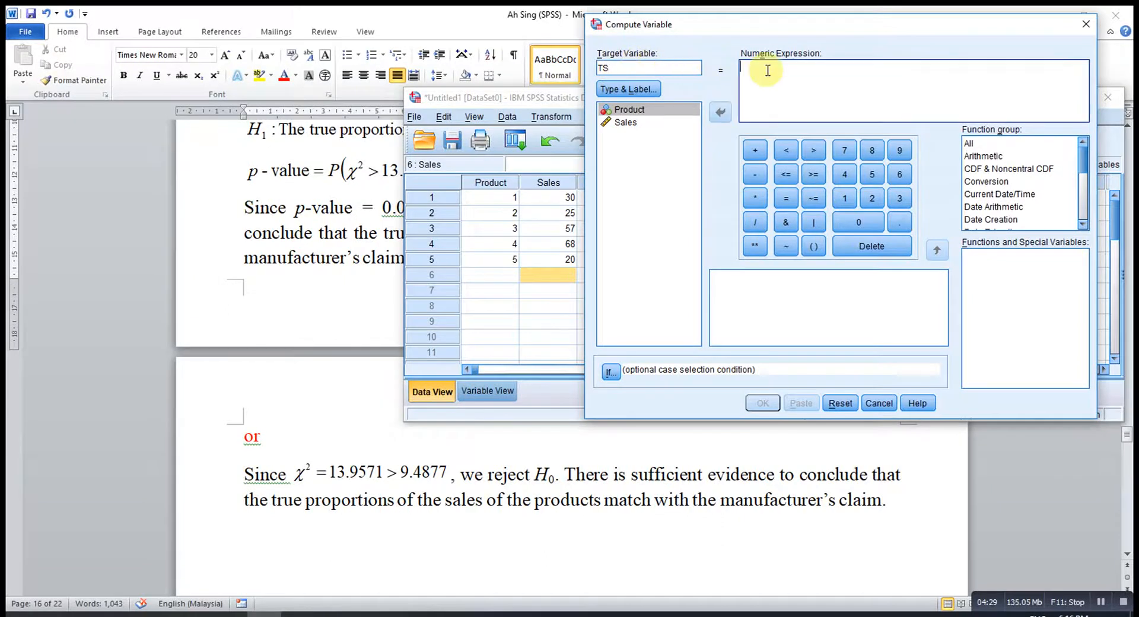
scroll(1030, 198, "down", 4)
scroll(1030, 199, "up", 2)
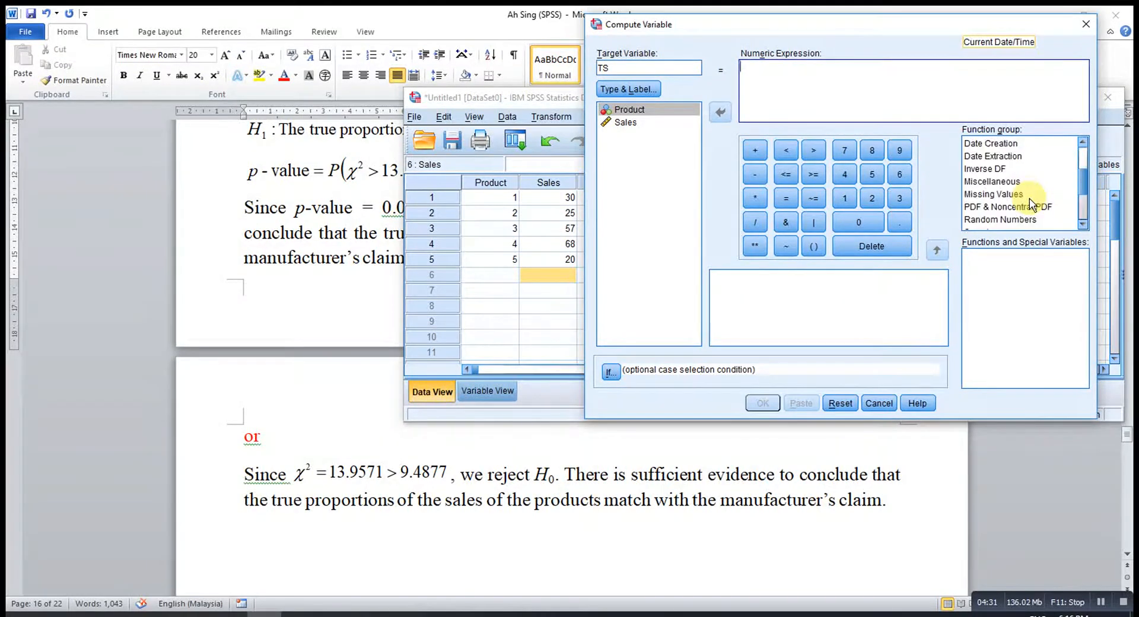
left_click(1008, 169)
left_click(987, 280)
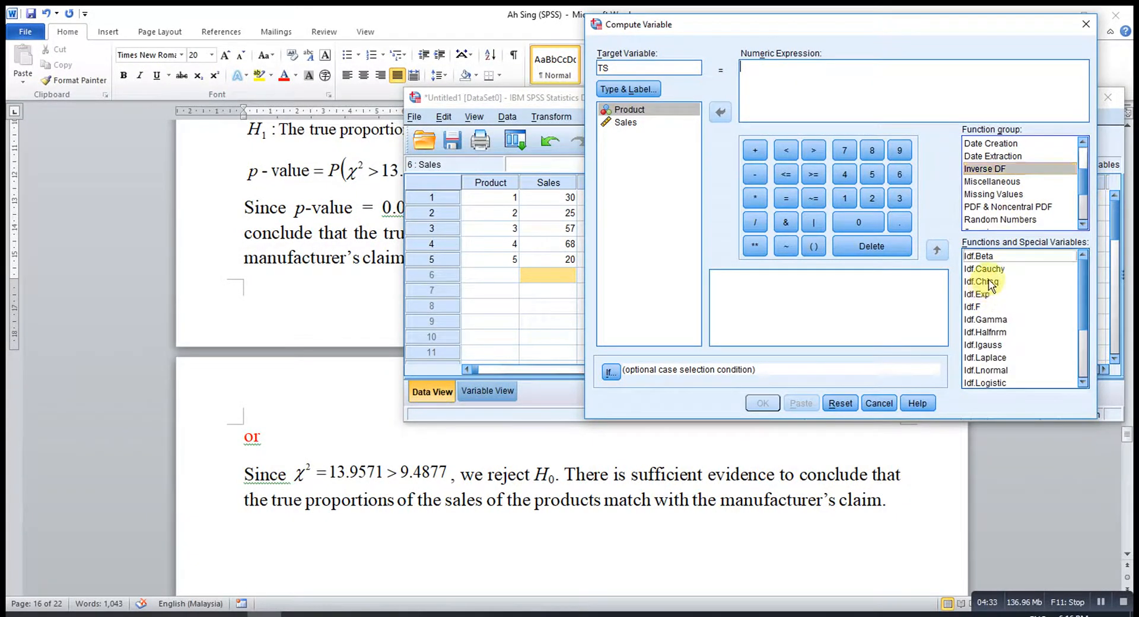
left_click(936, 250)
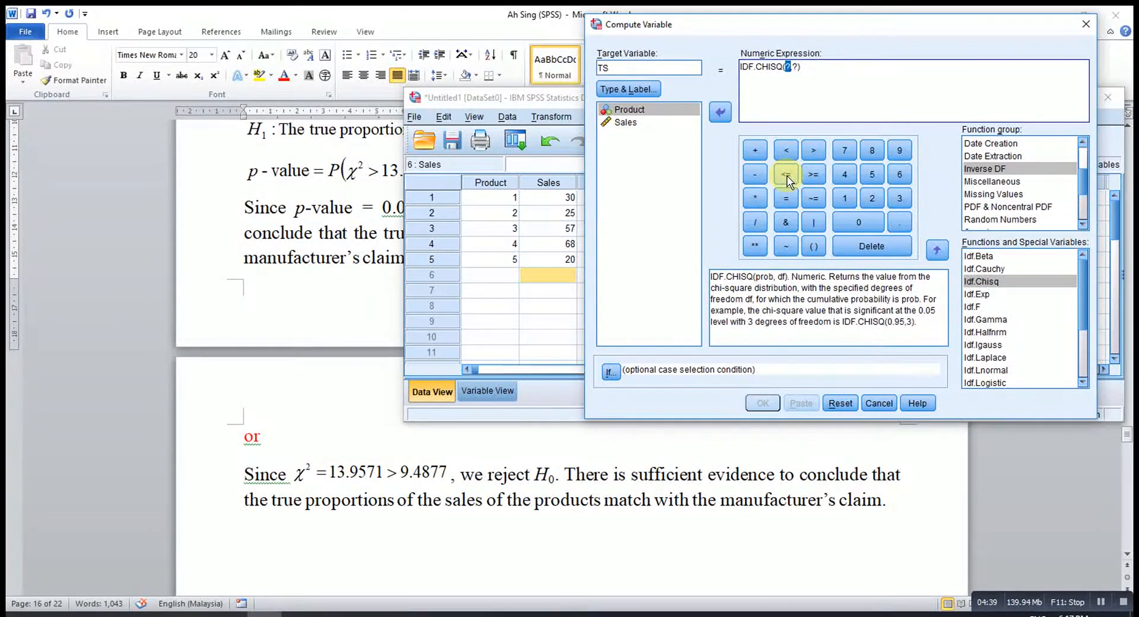
- Compute TS as IDF.CHISQ(0.95,4) and close the resulting output window without saving
type("0.95")
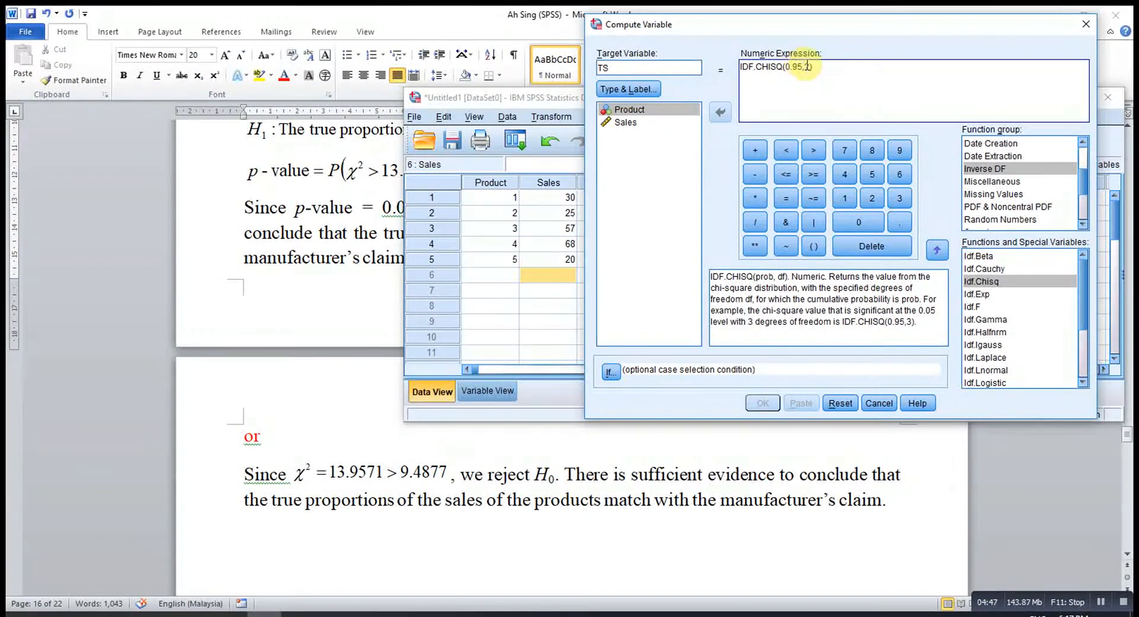
double_click(807, 66)
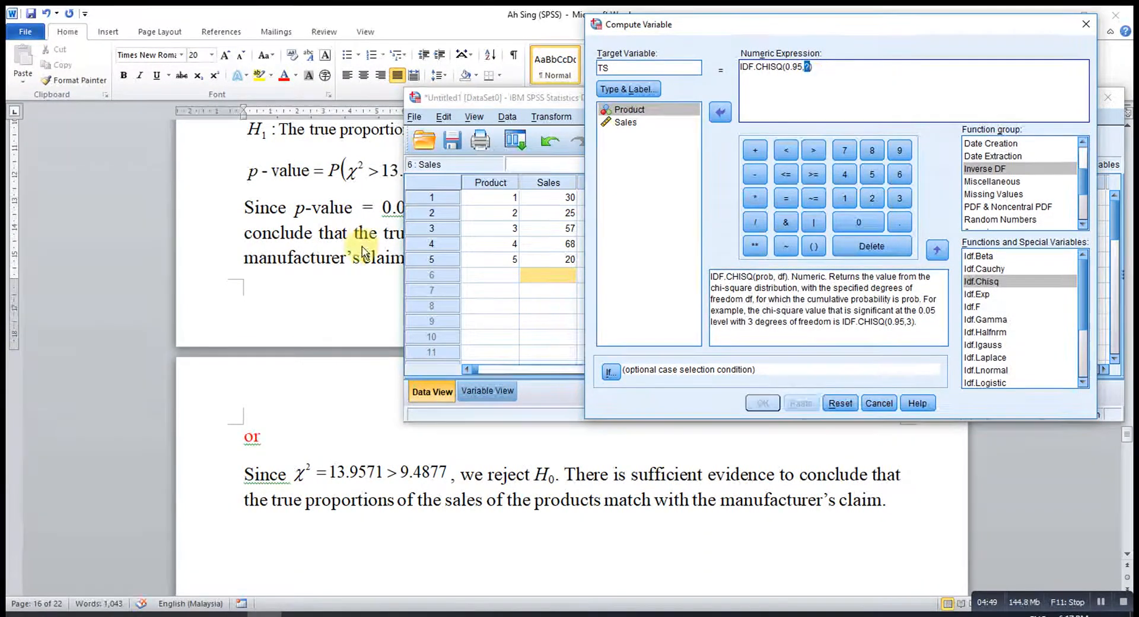
scroll(251, 304, "up", 2)
scroll(305, 317, "up", 5)
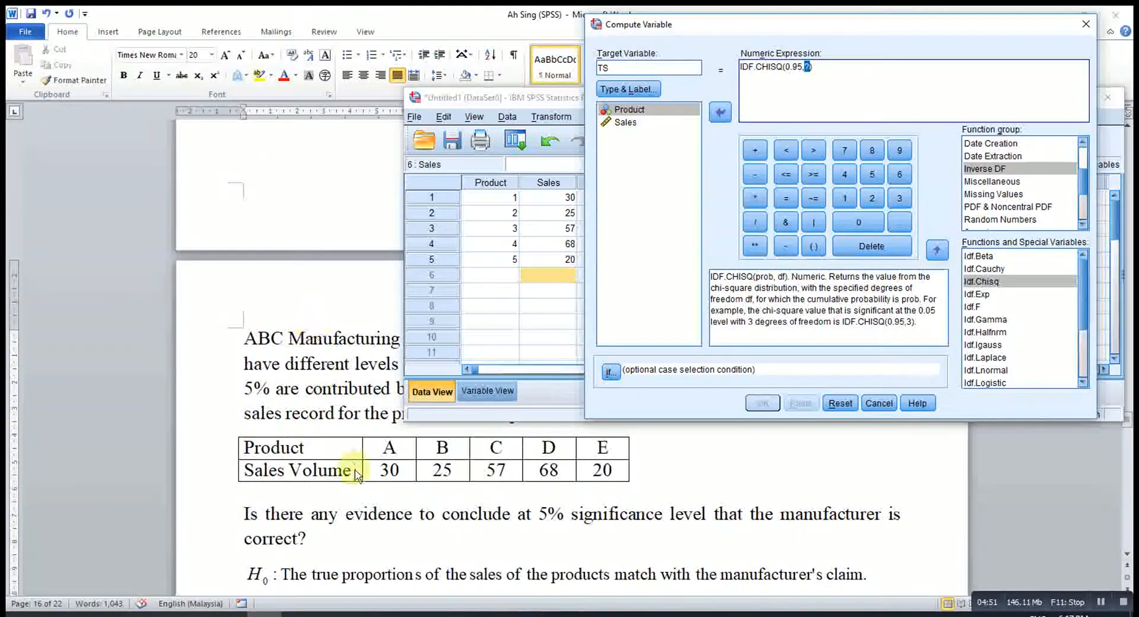
scroll(581, 485, "down", 5)
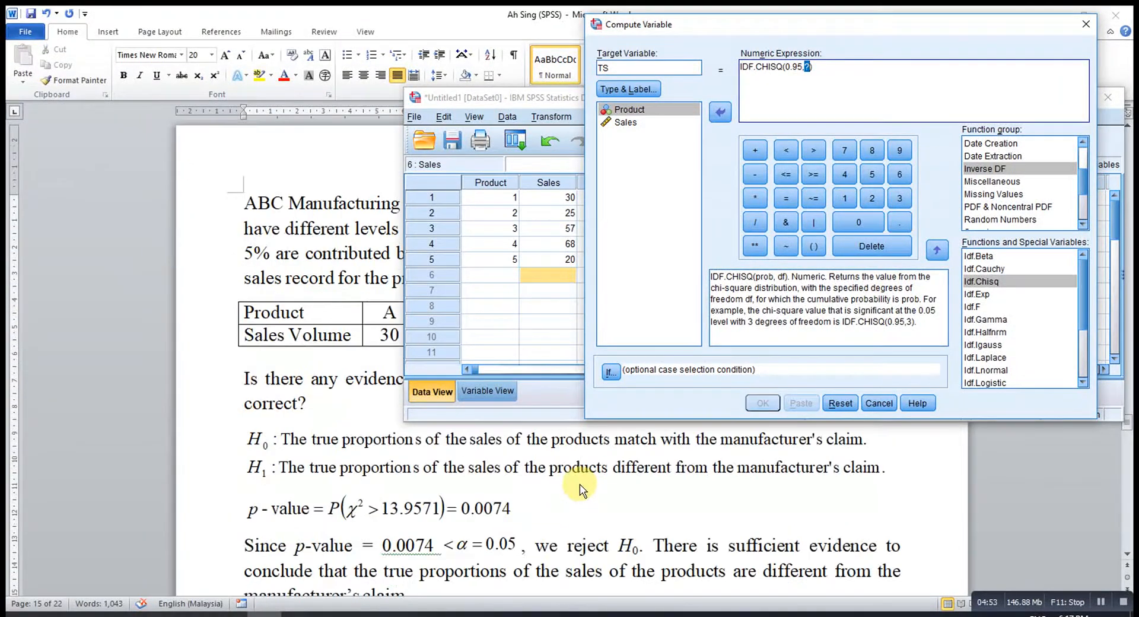
scroll(576, 485, "down", 4)
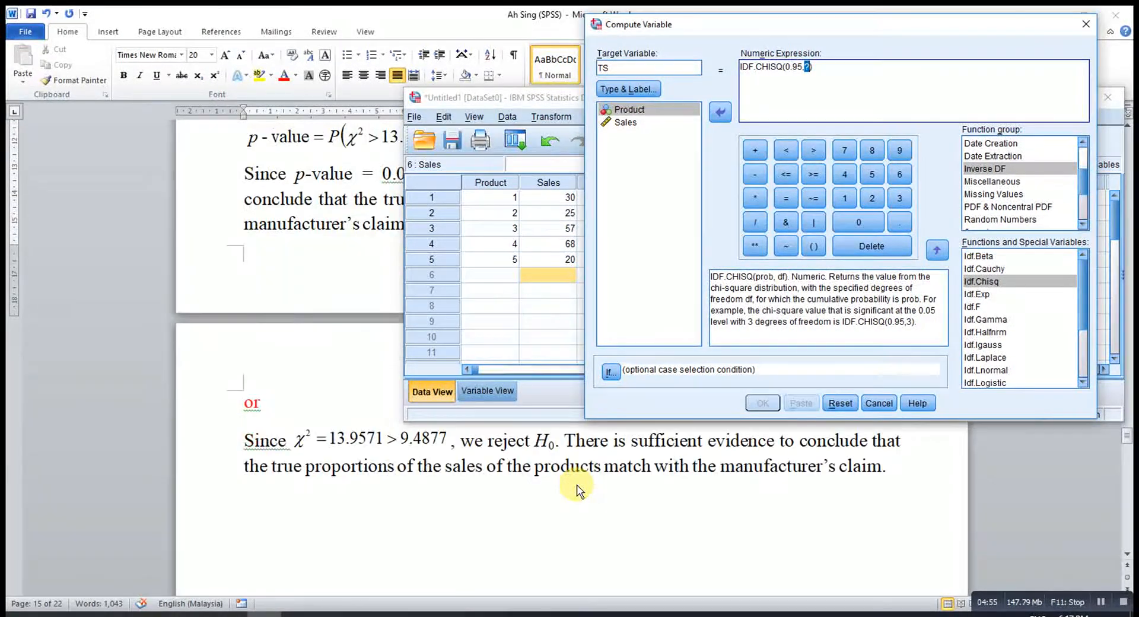
type("4")
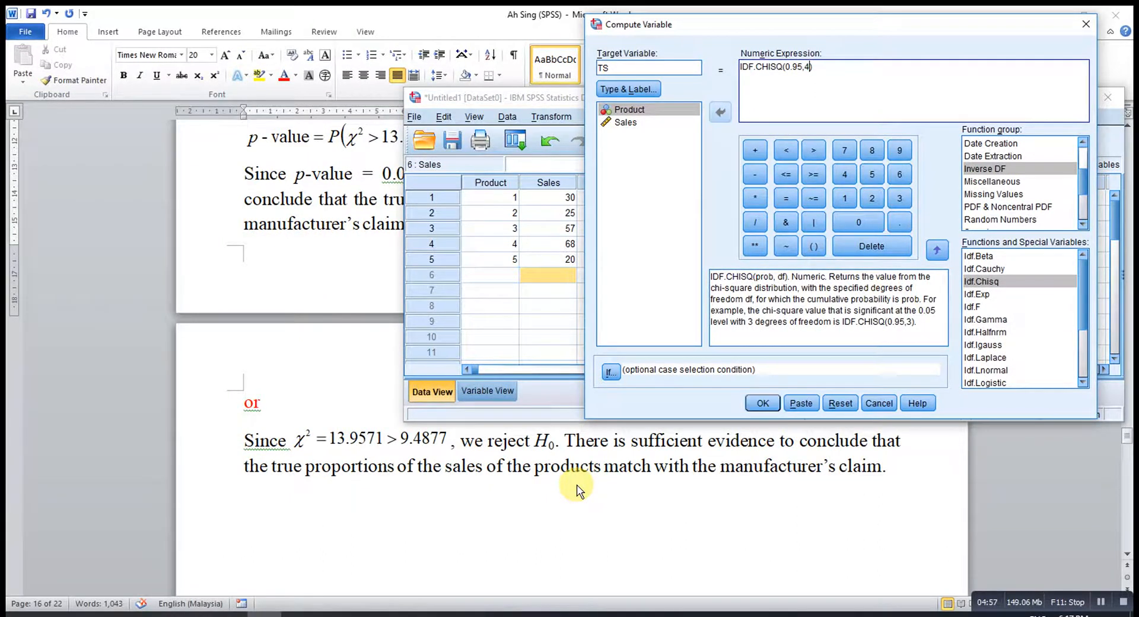
left_click(763, 403)
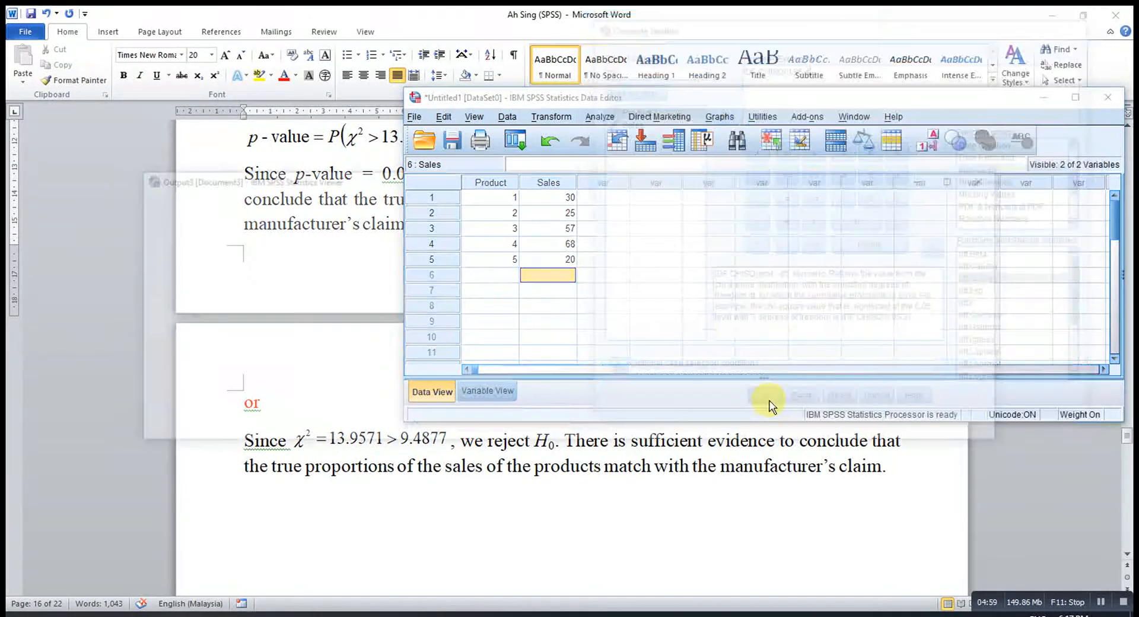
left_click(988, 189)
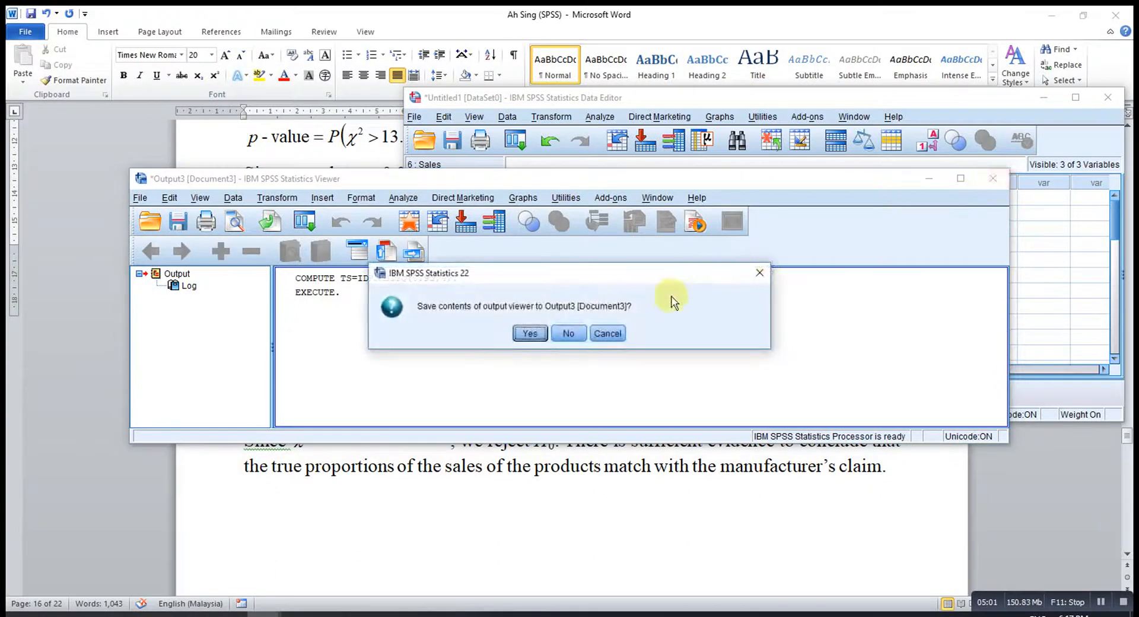
left_click(583, 333)
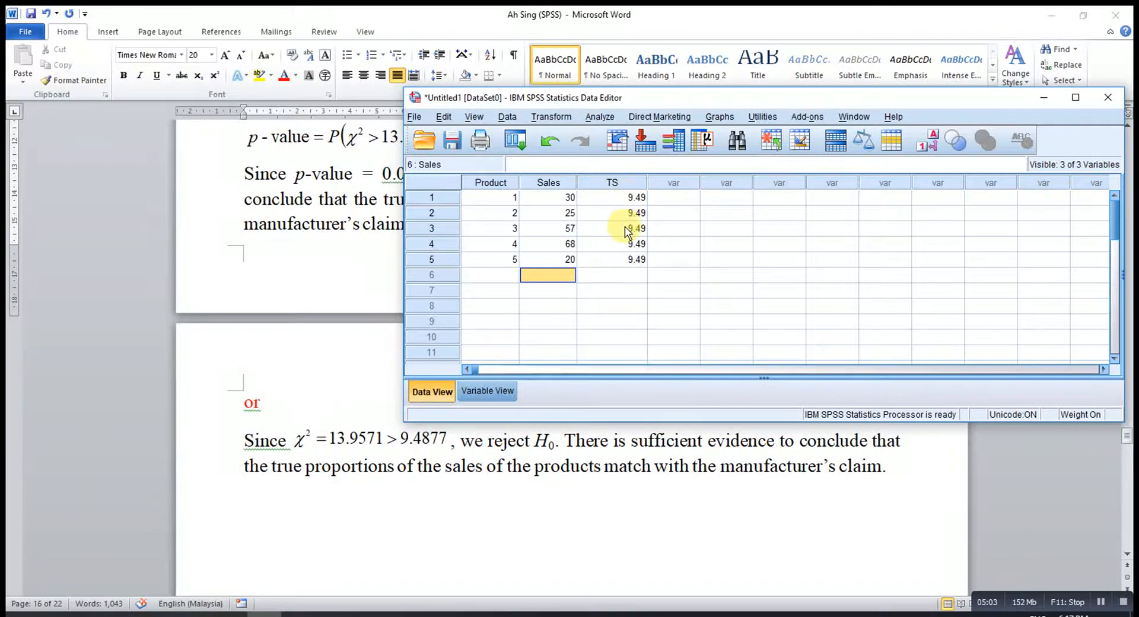
- Set the TS variable to 6 decimals and return to the data values to check the critical value
left_click(634, 258)
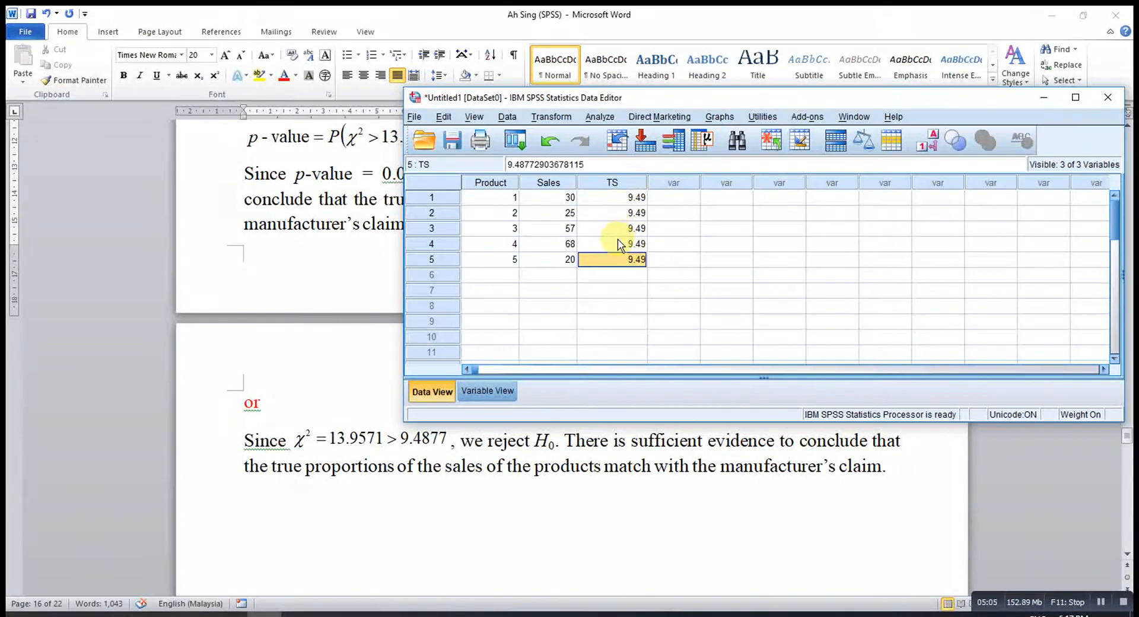
left_click(635, 196)
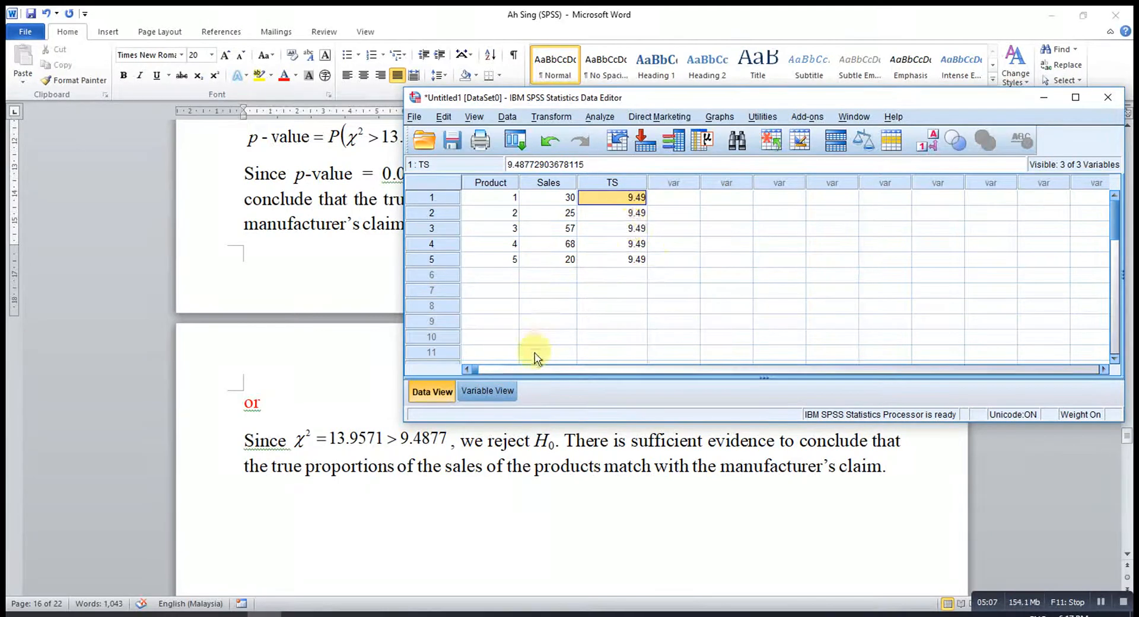
left_click(481, 394)
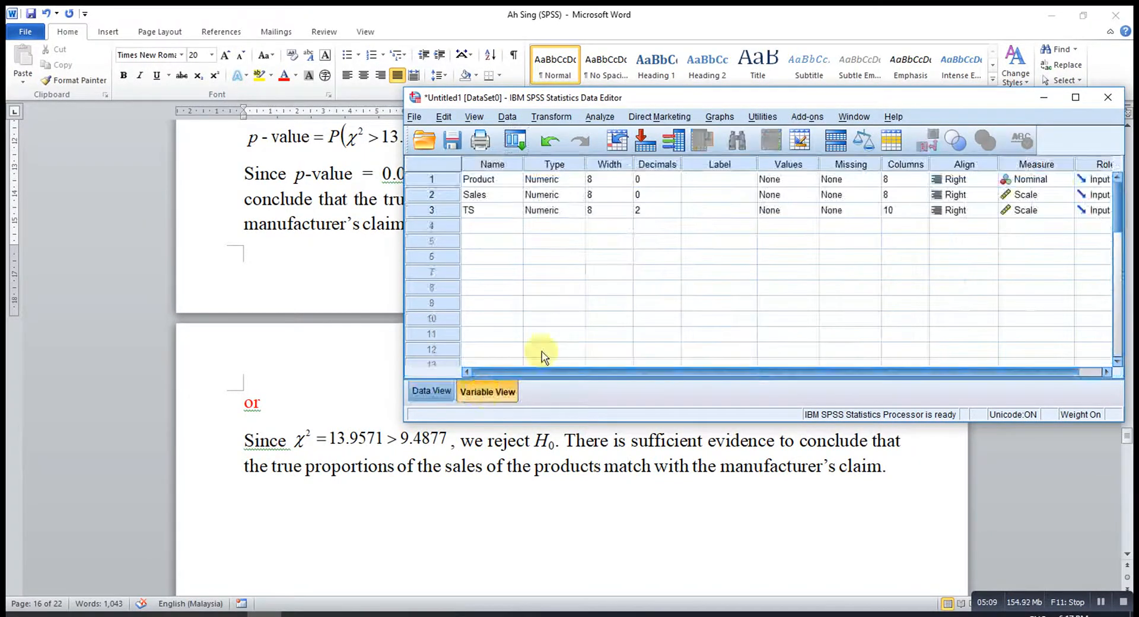
left_click(672, 210)
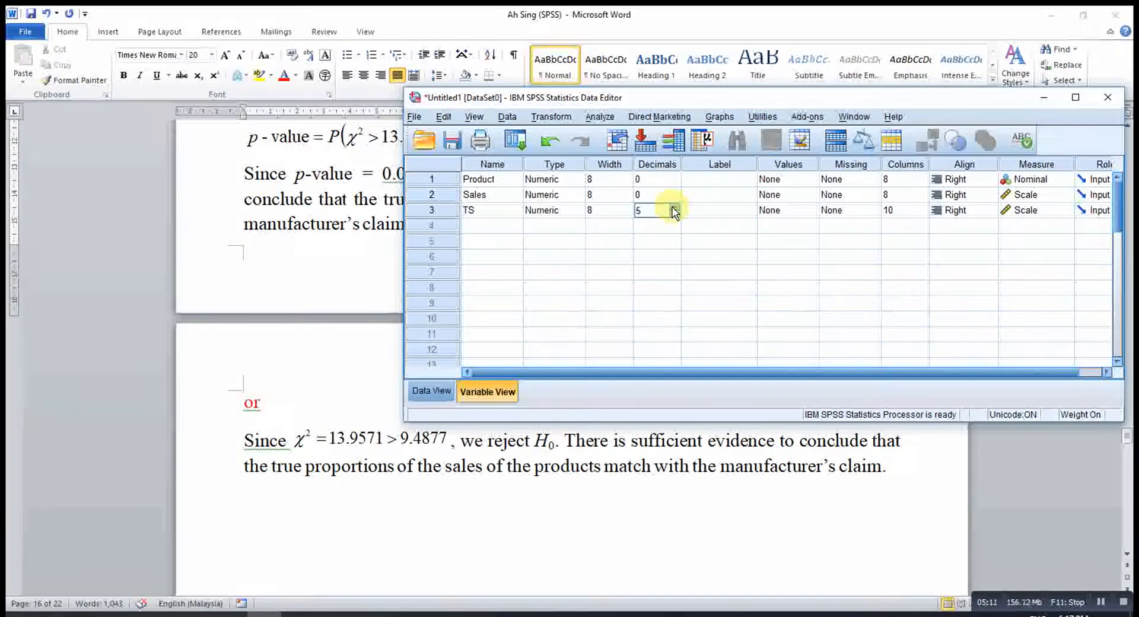
left_click(439, 392)
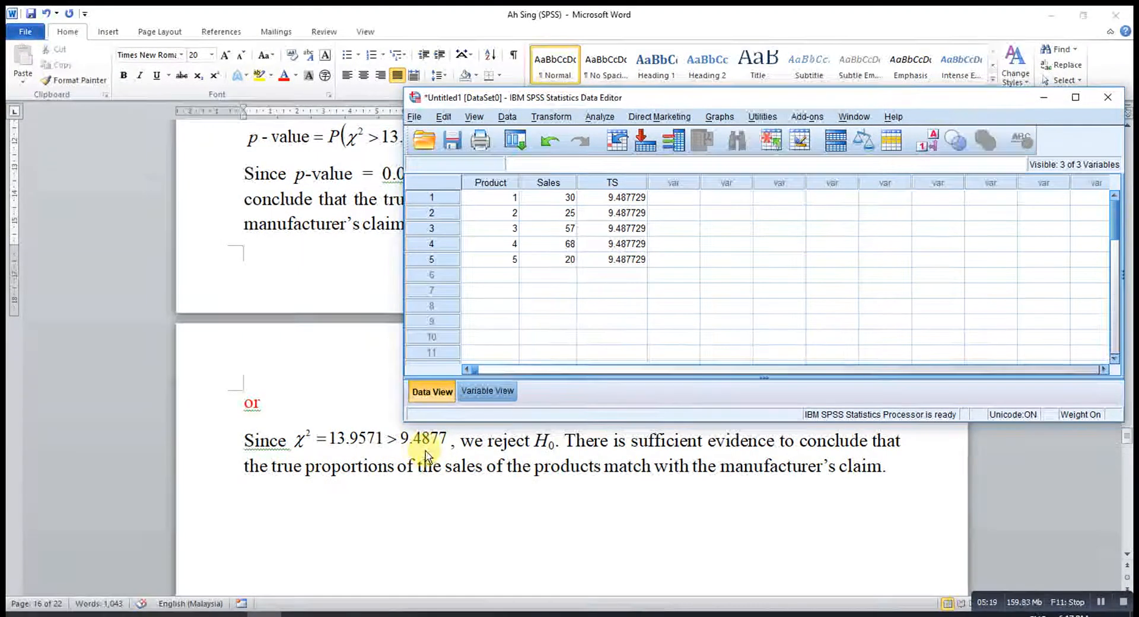
- In Word, replace the evidence sentence of the critical-value conclusion with the p-value conclusion's sentence stating the proportions "are different from the manufacturer's claim"
left_click(441, 447)
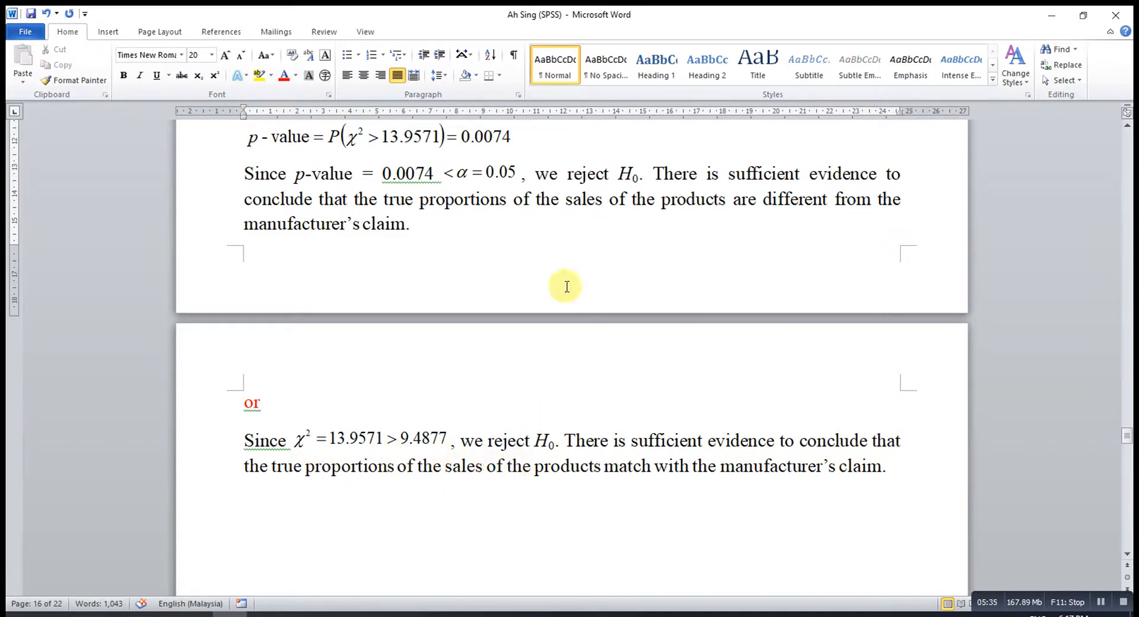
left_click_drag(654, 174, 407, 226)
key("ctrl+c")
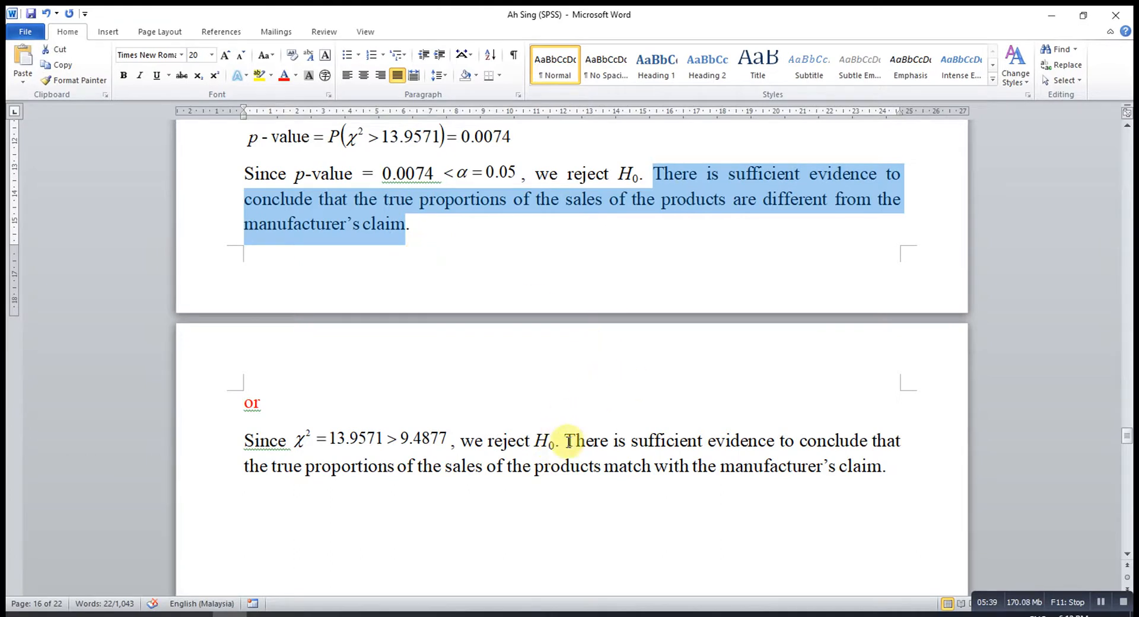
left_click_drag(569, 440, 874, 466)
key("ctrl+v")
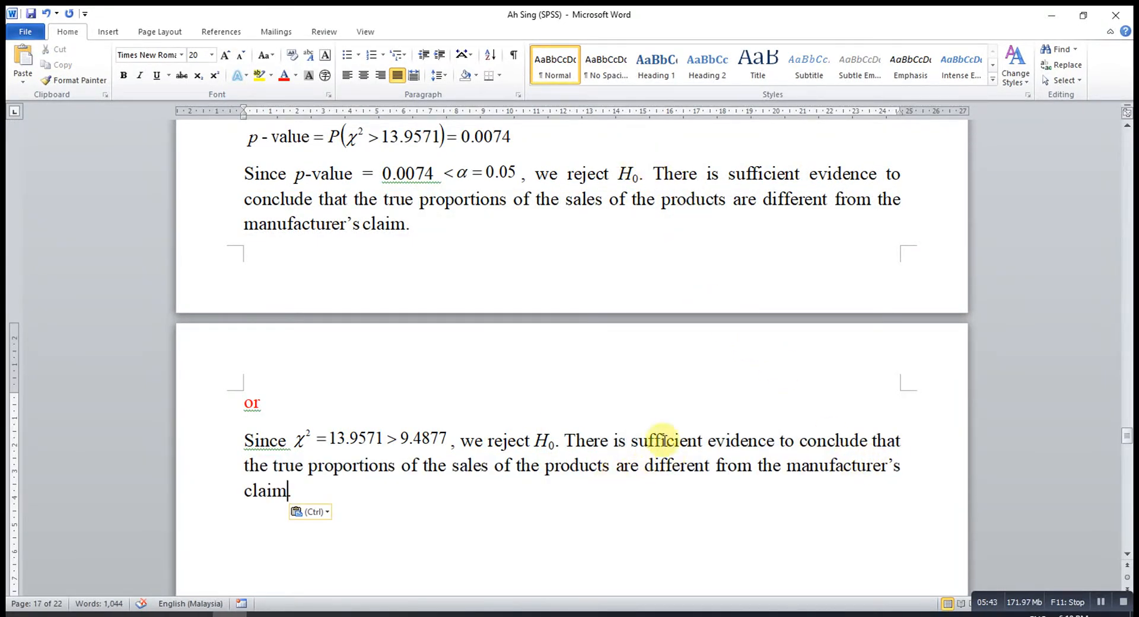
key("BackSpace")
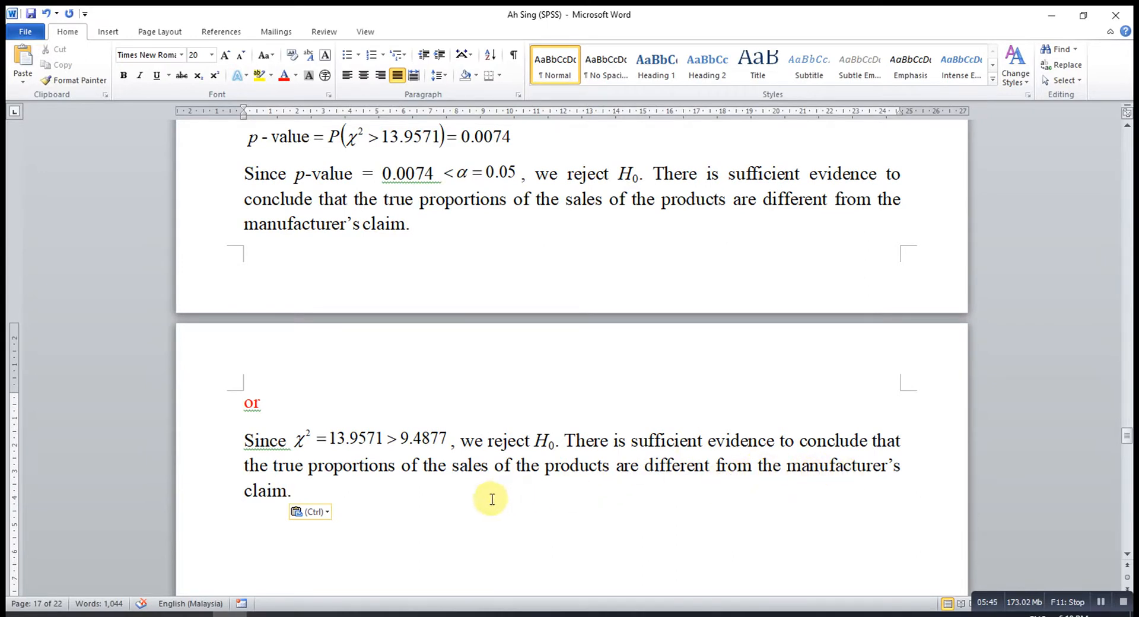